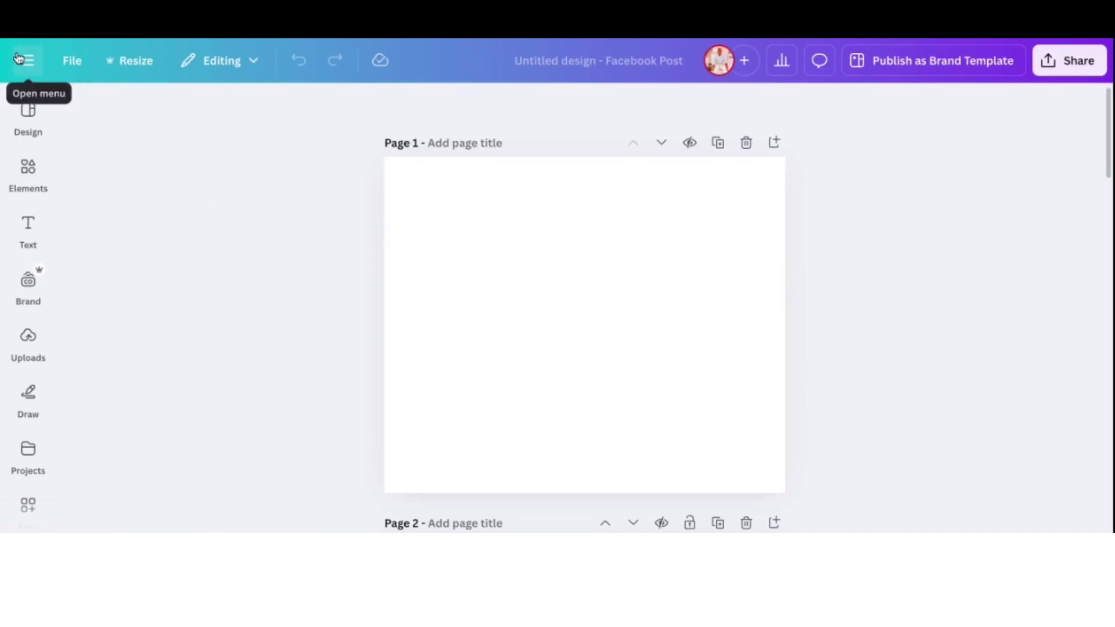
Step: Start a new design from the file options, then close the new-design chooser
{"action": "left_click", "coordinate": [71, 63]}
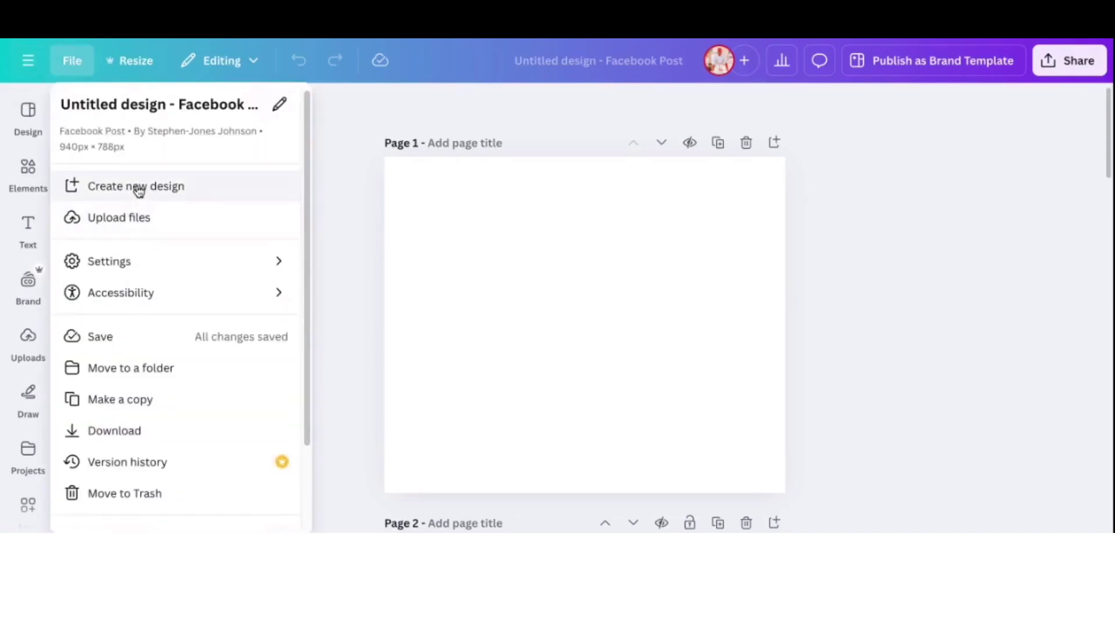
{"action": "left_click", "coordinate": [135, 186]}
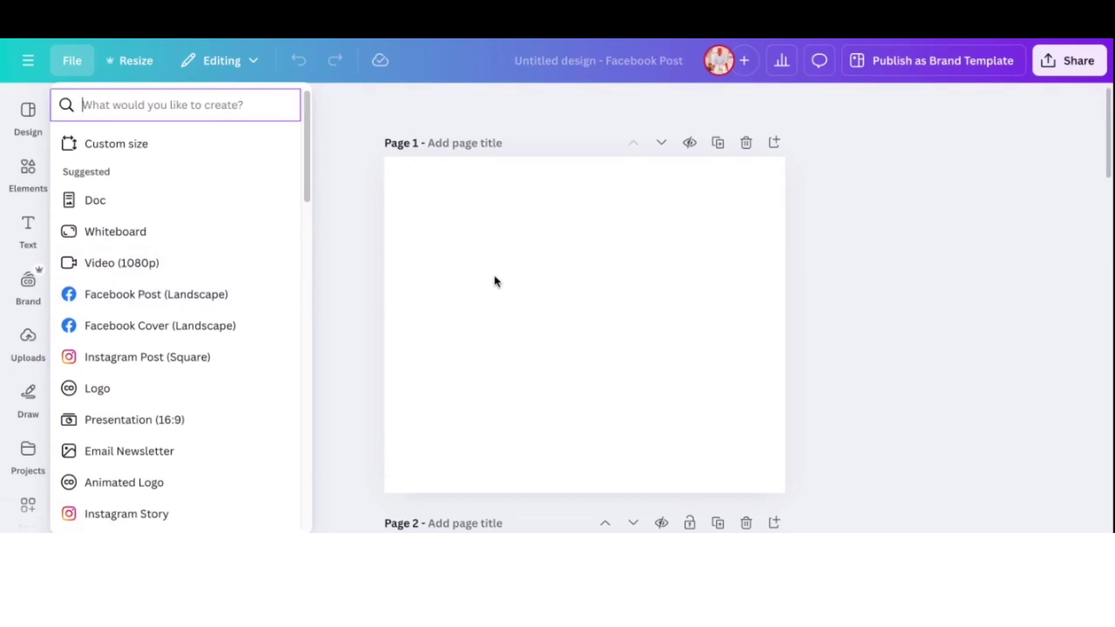
{"action": "left_click", "coordinate": [539, 268]}
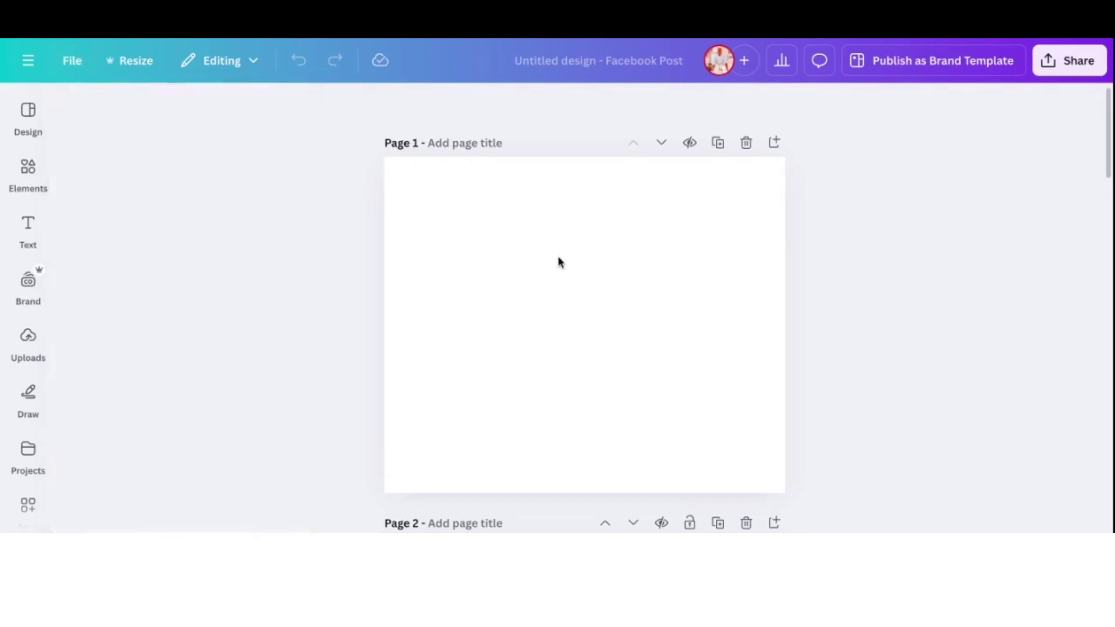
Step: Open the Elements library, search 'photos', clear it, and browse the Uploads images
{"action": "left_click", "coordinate": [28, 171]}
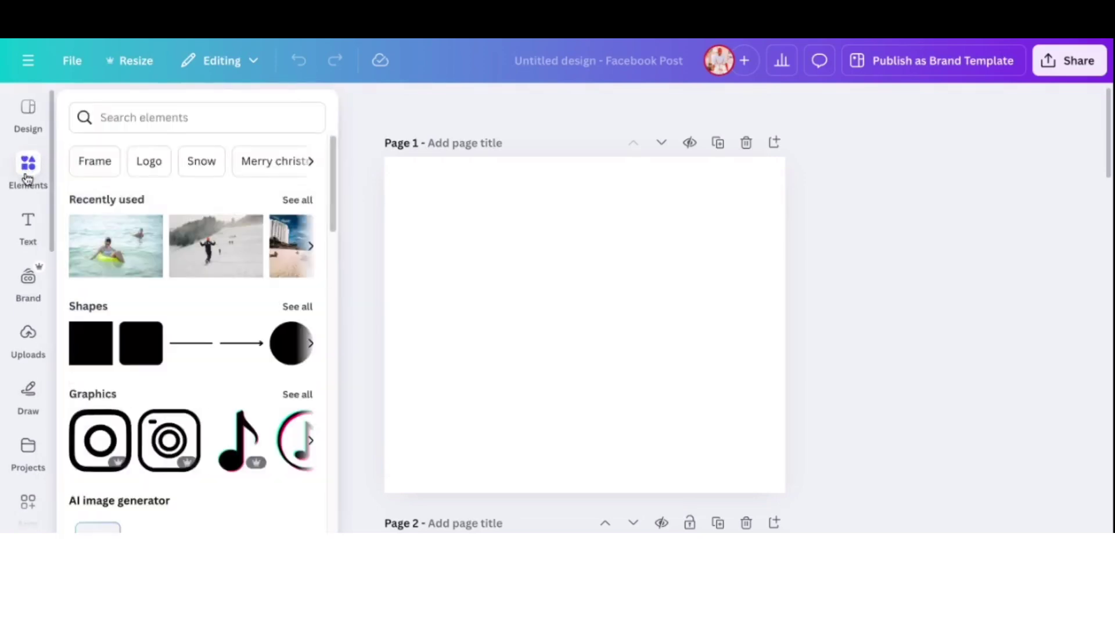
{"action": "left_click", "coordinate": [156, 113]}
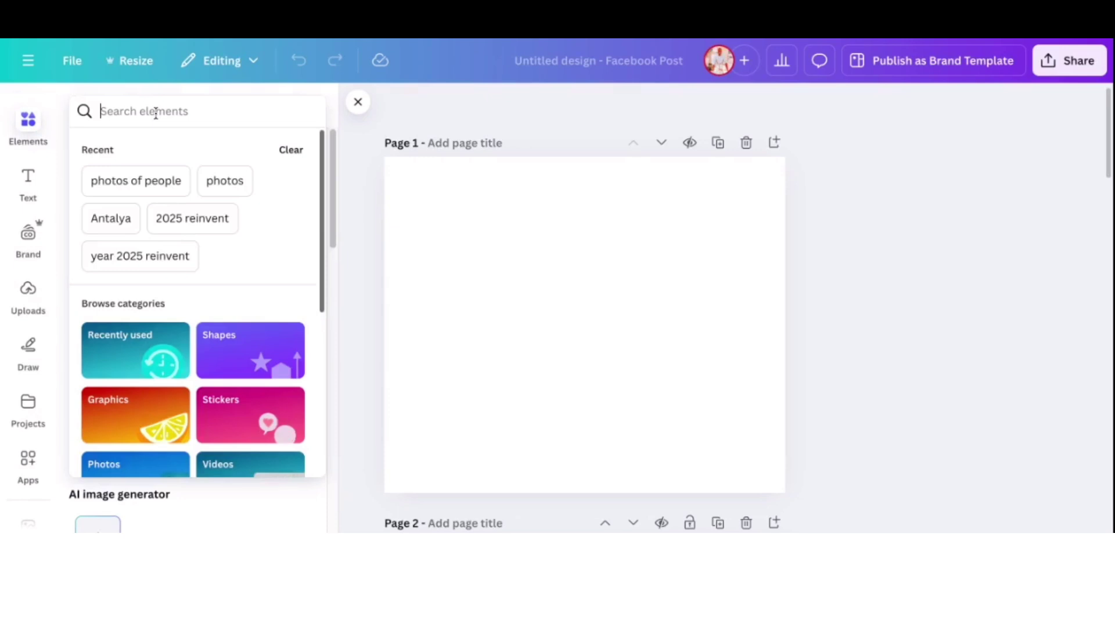
{"action": "type", "text": "photos"}
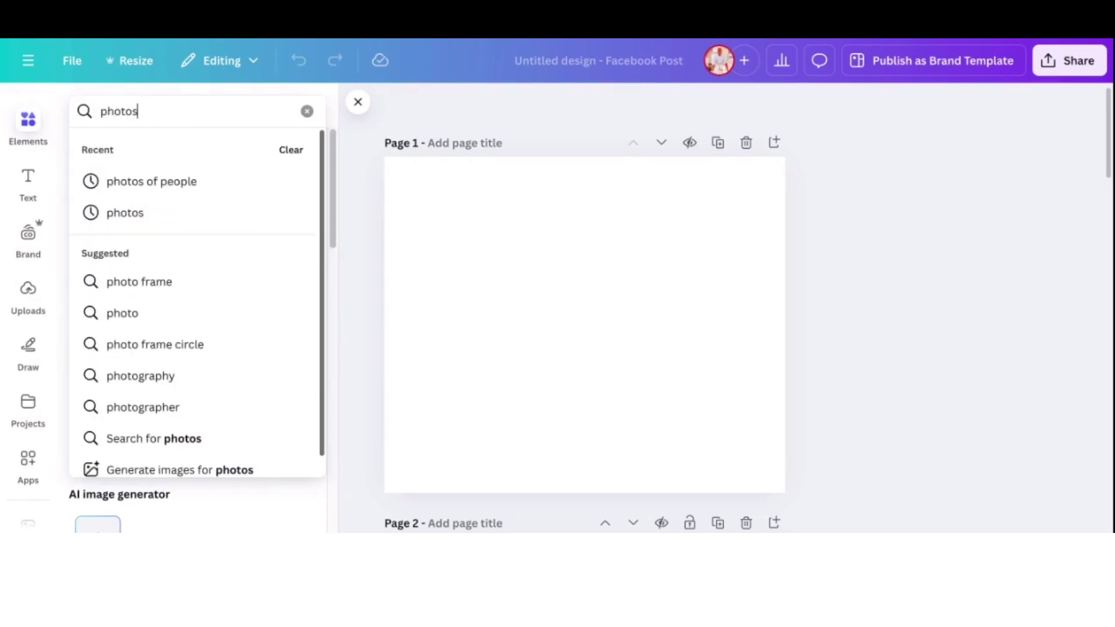
{"action": "left_click", "coordinate": [308, 111]}
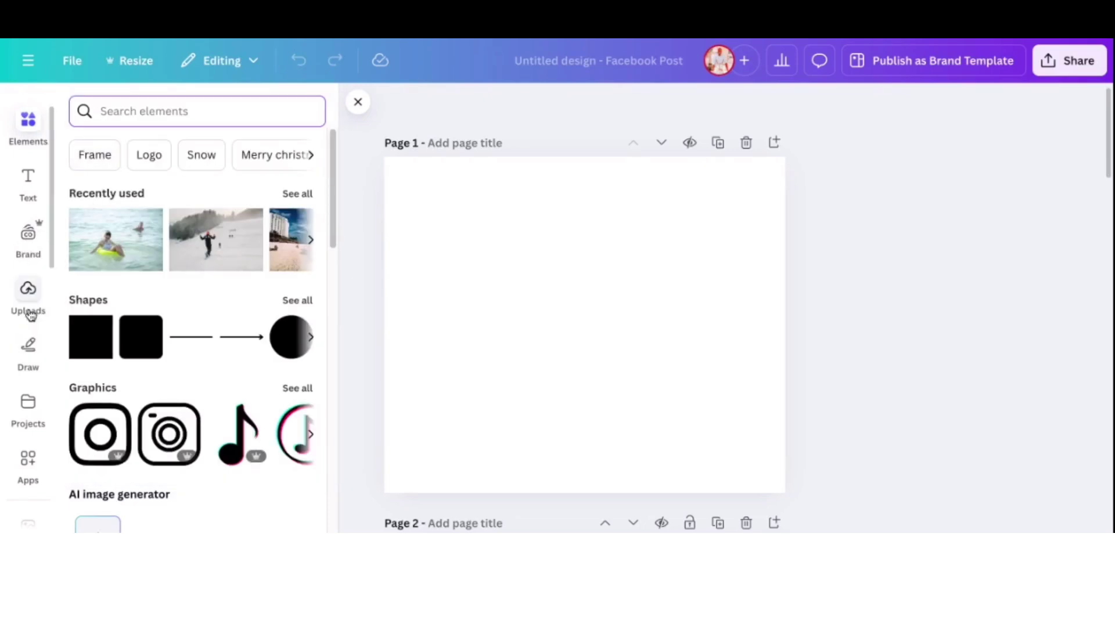
{"action": "scroll", "coordinate": [26, 302], "scroll_direction": "down", "scroll_amount": 1}
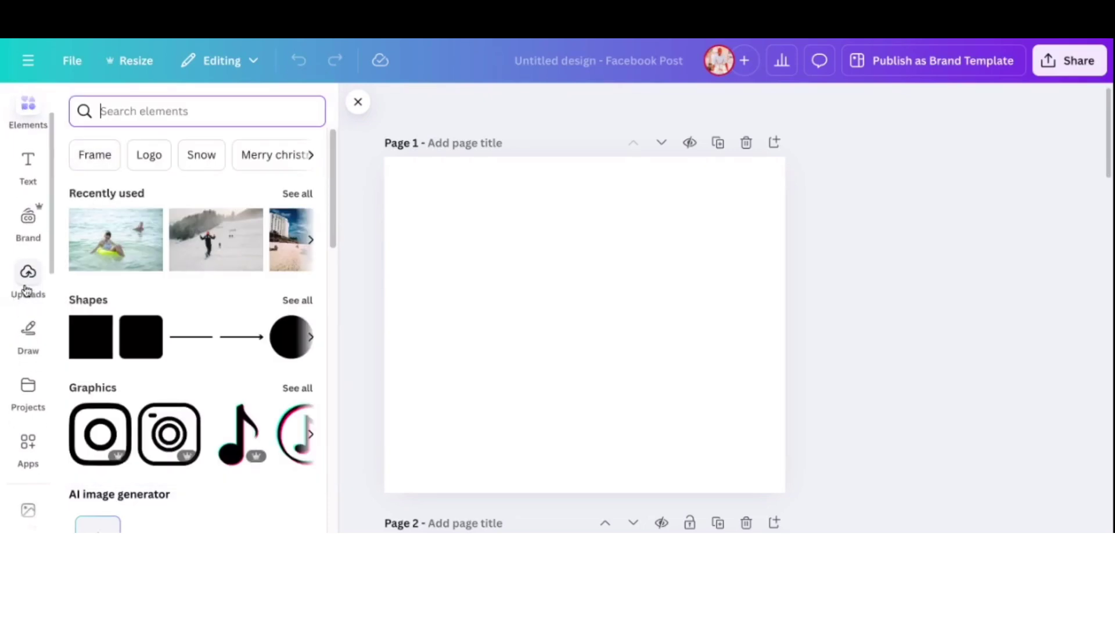
{"action": "left_click", "coordinate": [27, 278]}
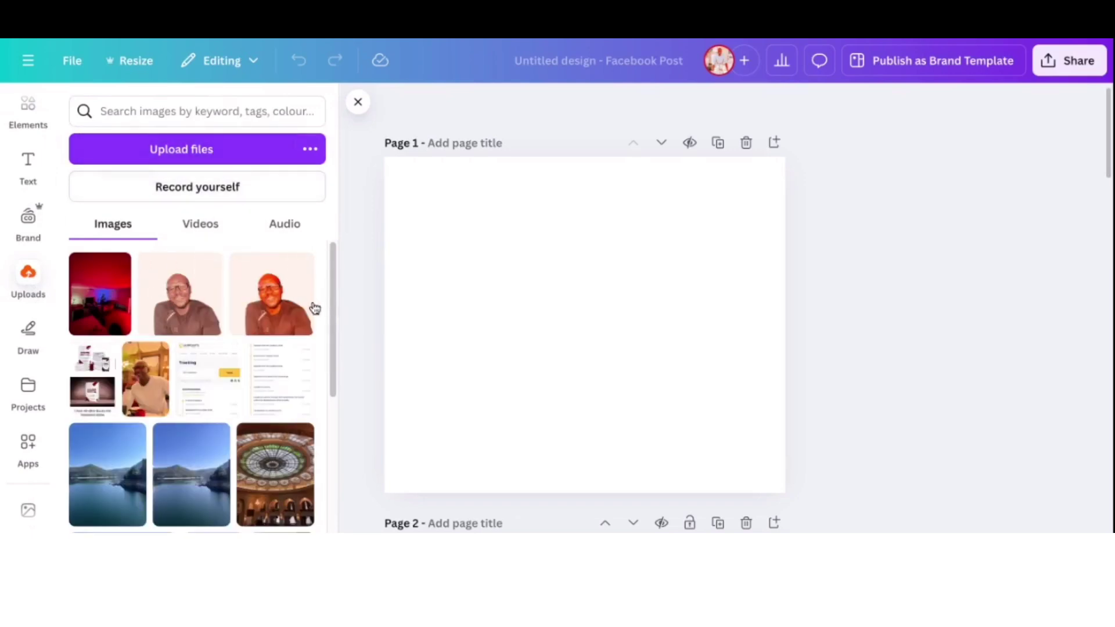
{"action": "scroll", "coordinate": [313, 307], "scroll_direction": "down", "scroll_amount": 4}
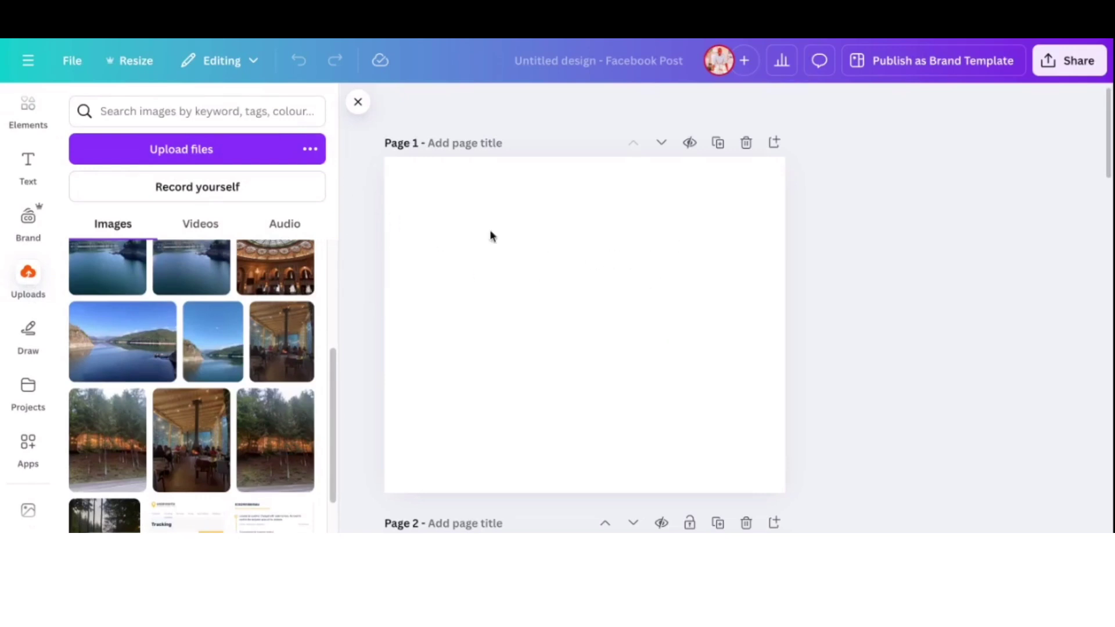
Step: Return to Elements, search 'photos' again, then clear the search
{"action": "left_click", "coordinate": [25, 118]}
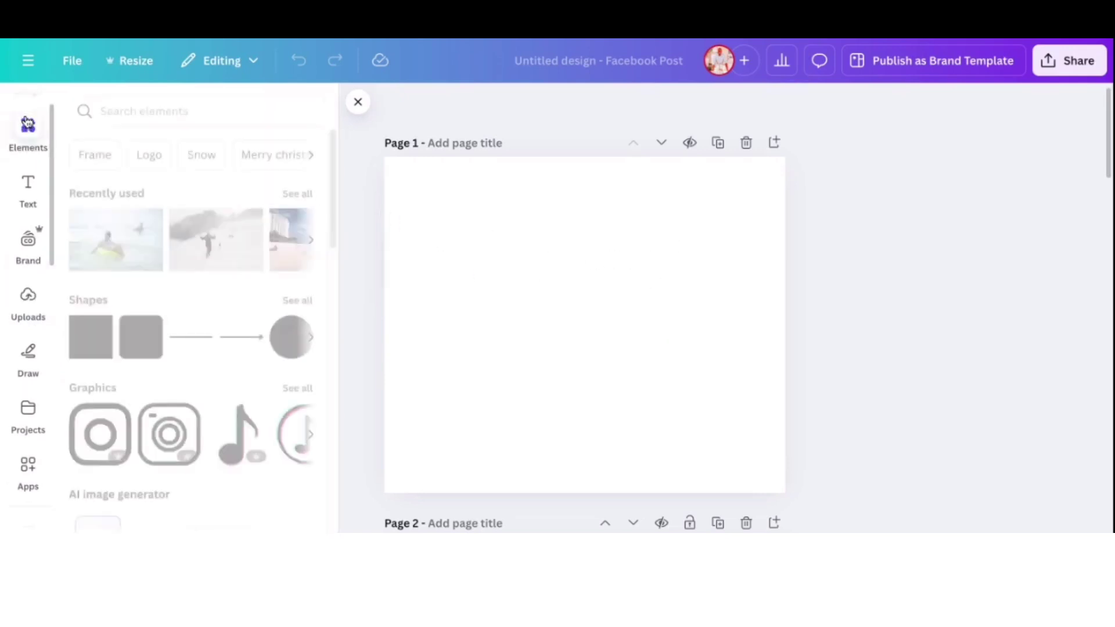
{"action": "left_click", "coordinate": [130, 111]}
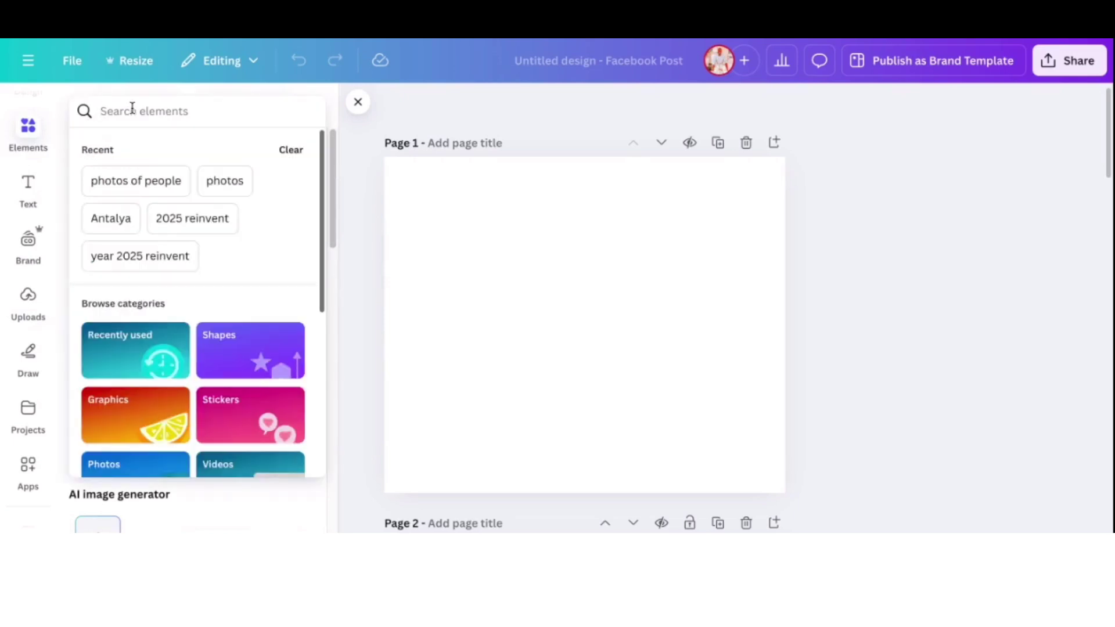
{"action": "type", "text": "photos"}
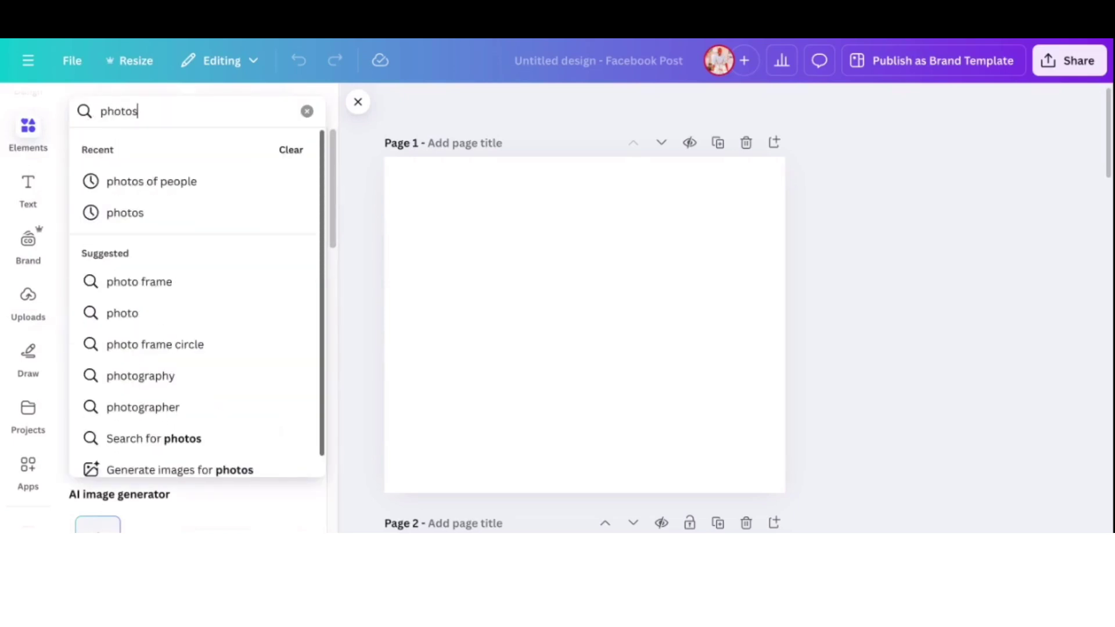
{"action": "left_click", "coordinate": [138, 216]}
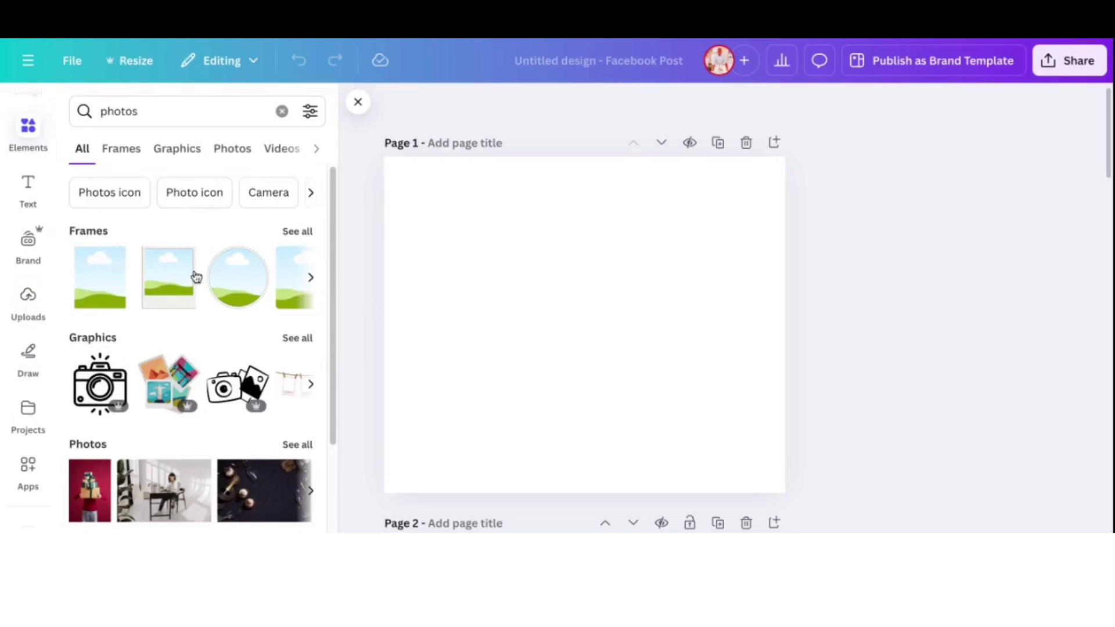
{"action": "left_click", "coordinate": [283, 112]}
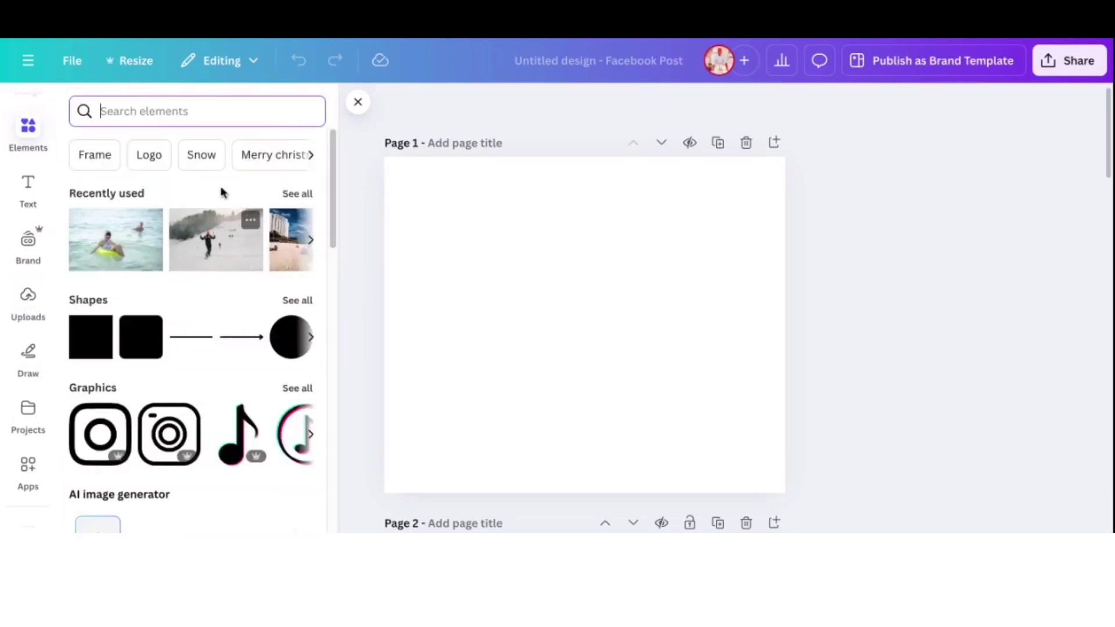
Step: Add the snowy skier photo from Recently used to Page 1
{"action": "left_click", "coordinate": [306, 192]}
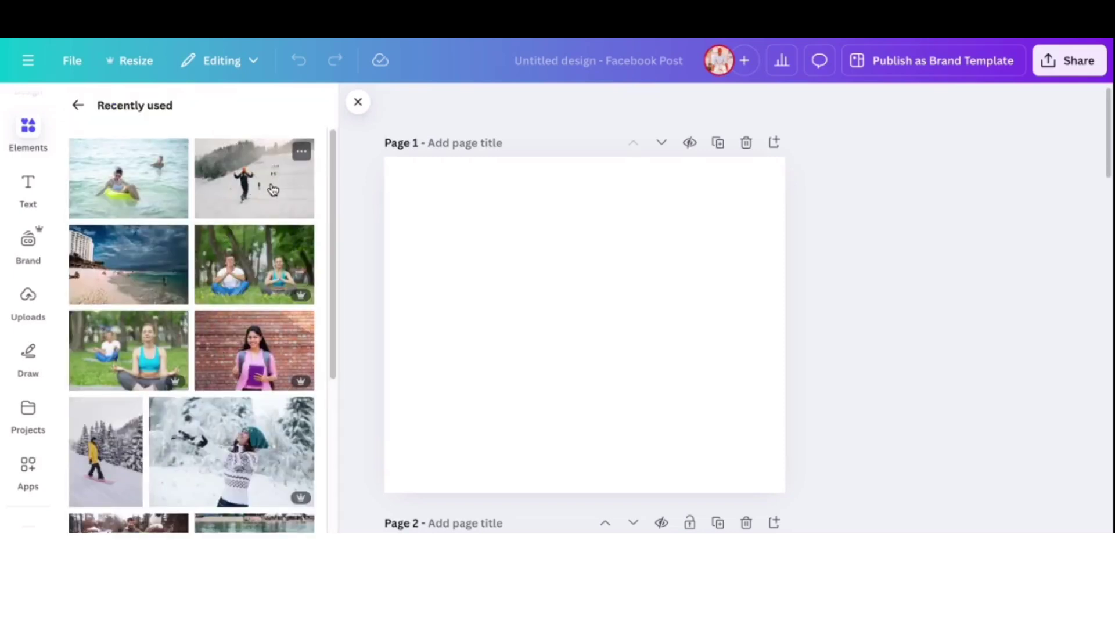
{"action": "left_click", "coordinate": [241, 189]}
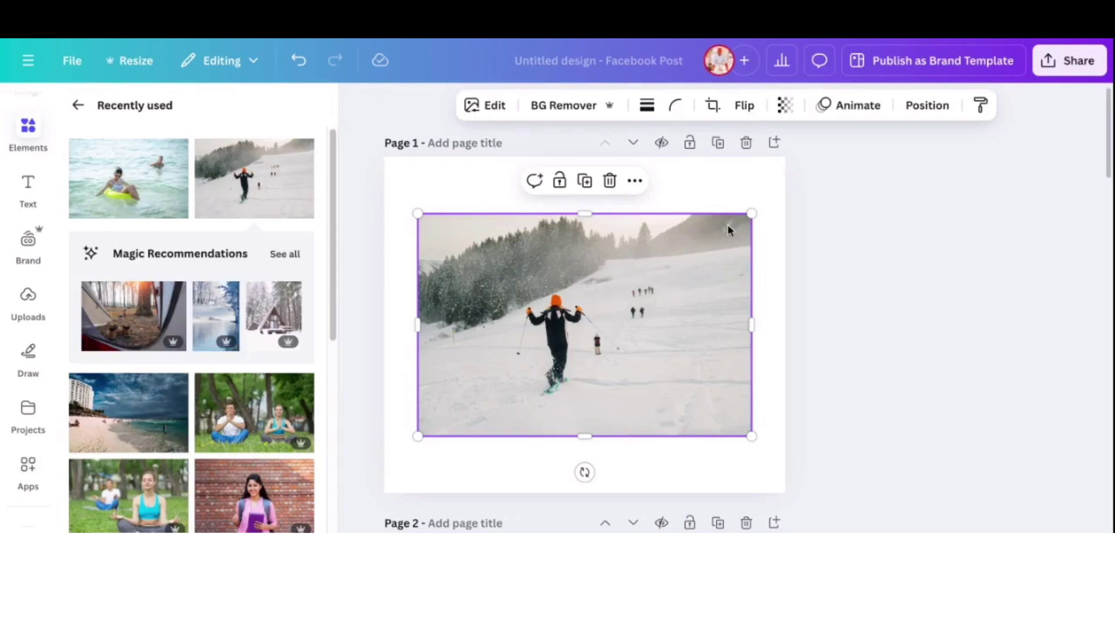
{"action": "scroll", "coordinate": [745, 195], "scroll_direction": "down", "scroll_amount": 1}
{"action": "scroll", "coordinate": [638, 294], "scroll_direction": "up", "scroll_amount": 1}
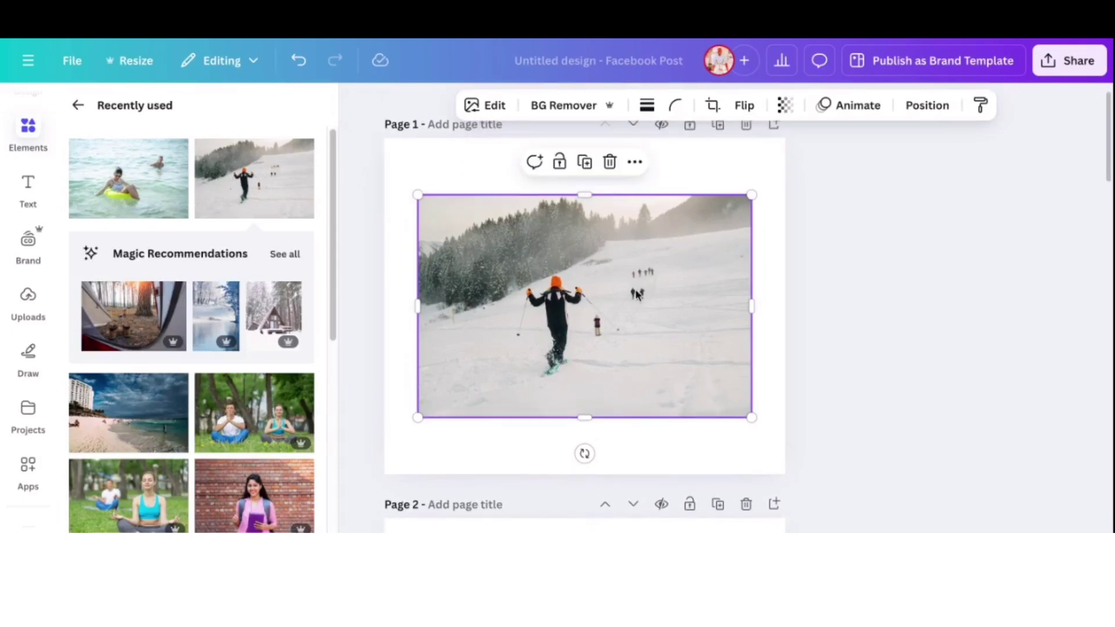
{"action": "scroll", "coordinate": [657, 288], "scroll_direction": "up", "scroll_amount": 1}
Step: Set the skier photo as the page background and select it
{"action": "right_click", "coordinate": [656, 289]}
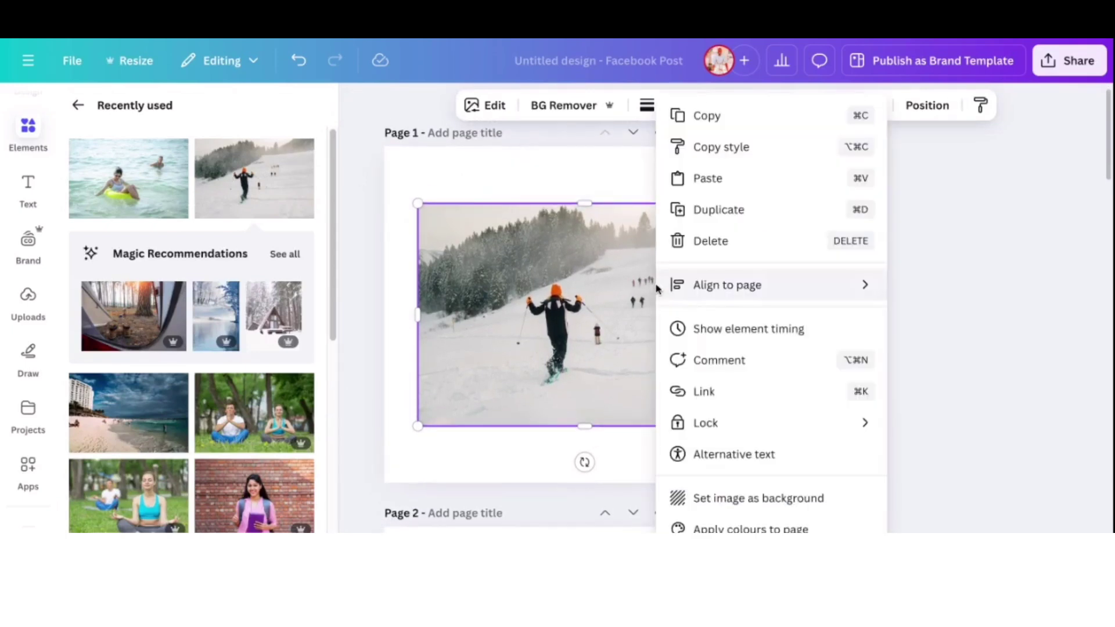
{"action": "mouse_move", "coordinate": [657, 289]}
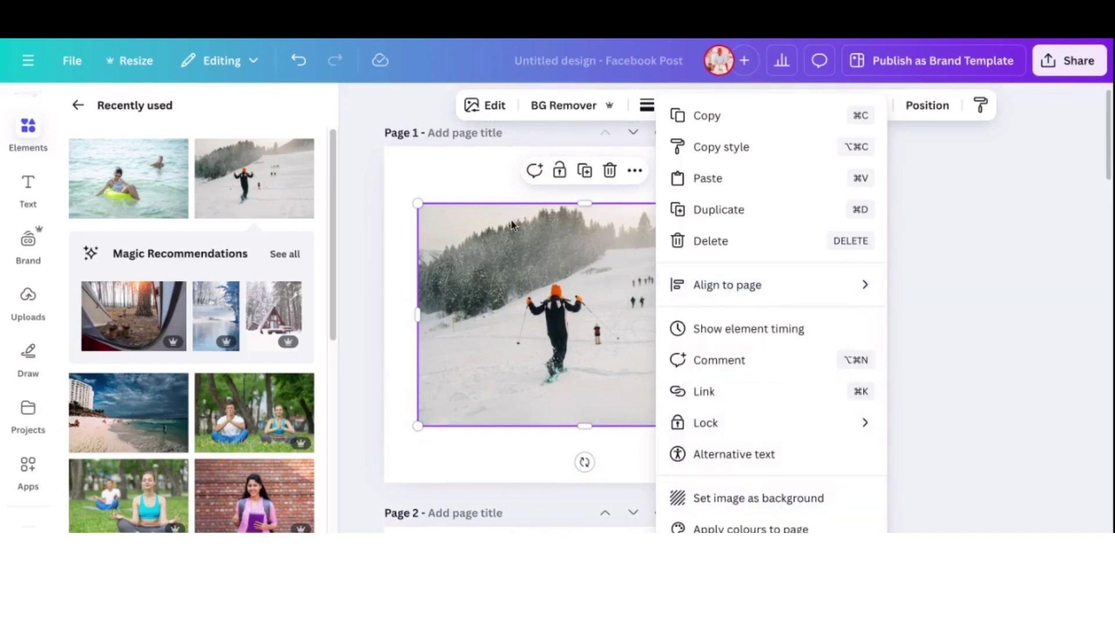
{"action": "left_click", "coordinate": [497, 244]}
{"action": "left_click", "coordinate": [636, 172]}
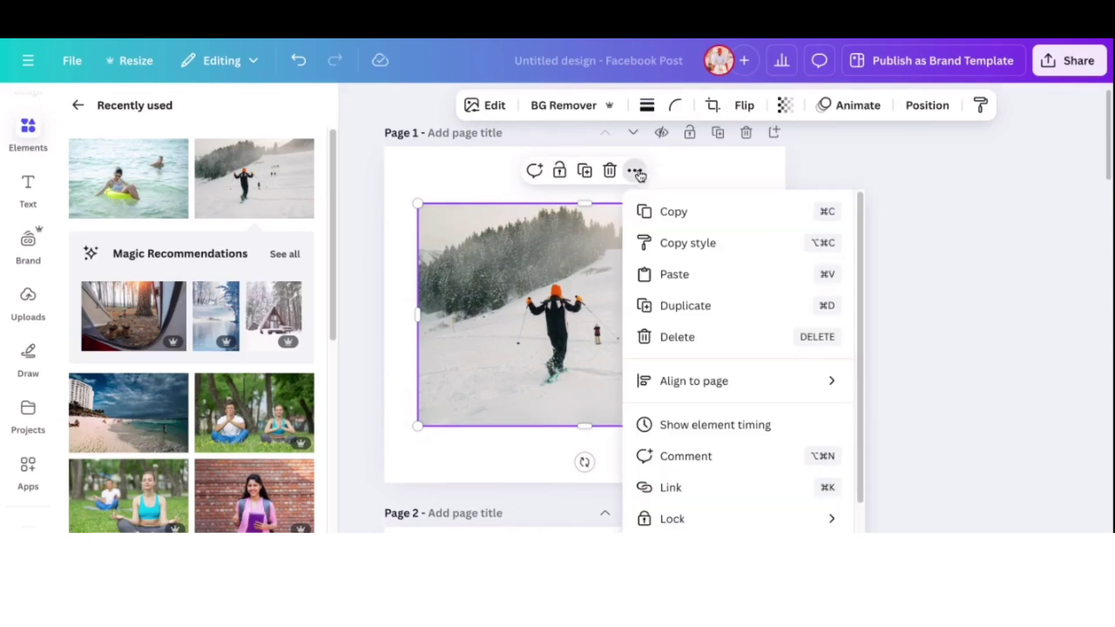
{"action": "scroll", "coordinate": [732, 458], "scroll_direction": "down", "scroll_amount": 2}
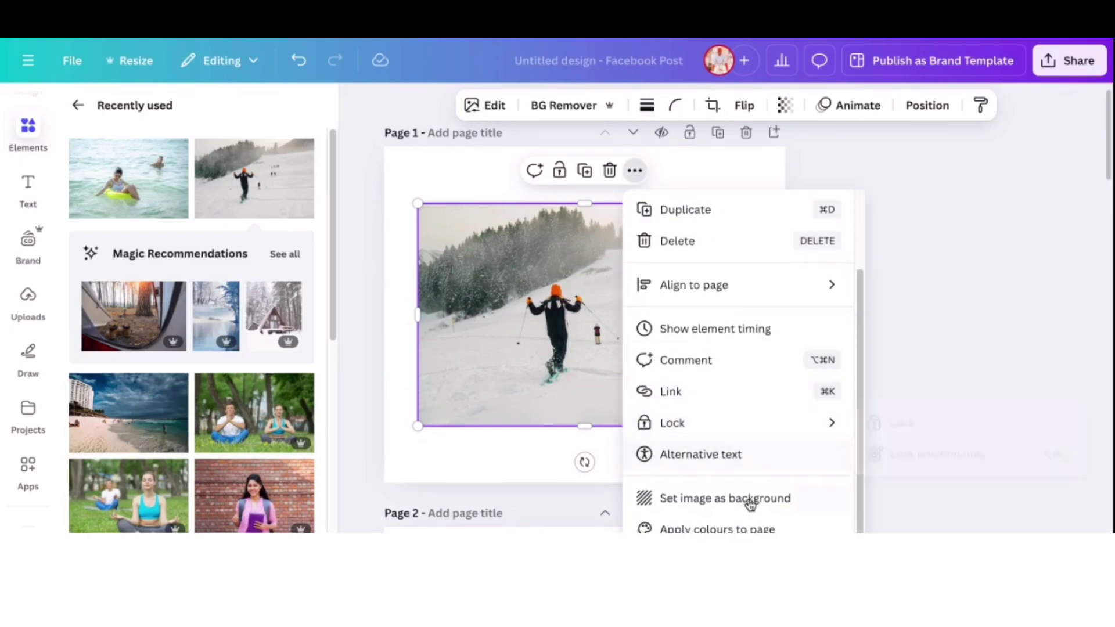
{"action": "left_click", "coordinate": [710, 503]}
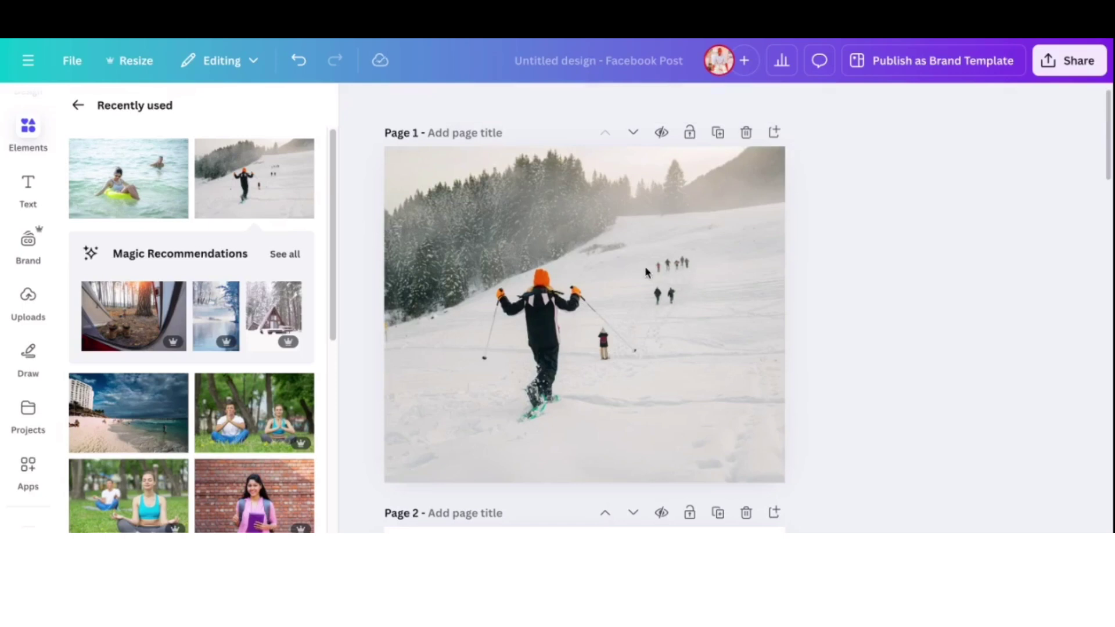
{"action": "left_click", "coordinate": [532, 196]}
Step: Use Magic Grab in Click mode to lift out the small child behind the skier
{"action": "scroll", "coordinate": [532, 192], "scroll_direction": "up", "scroll_amount": 1}
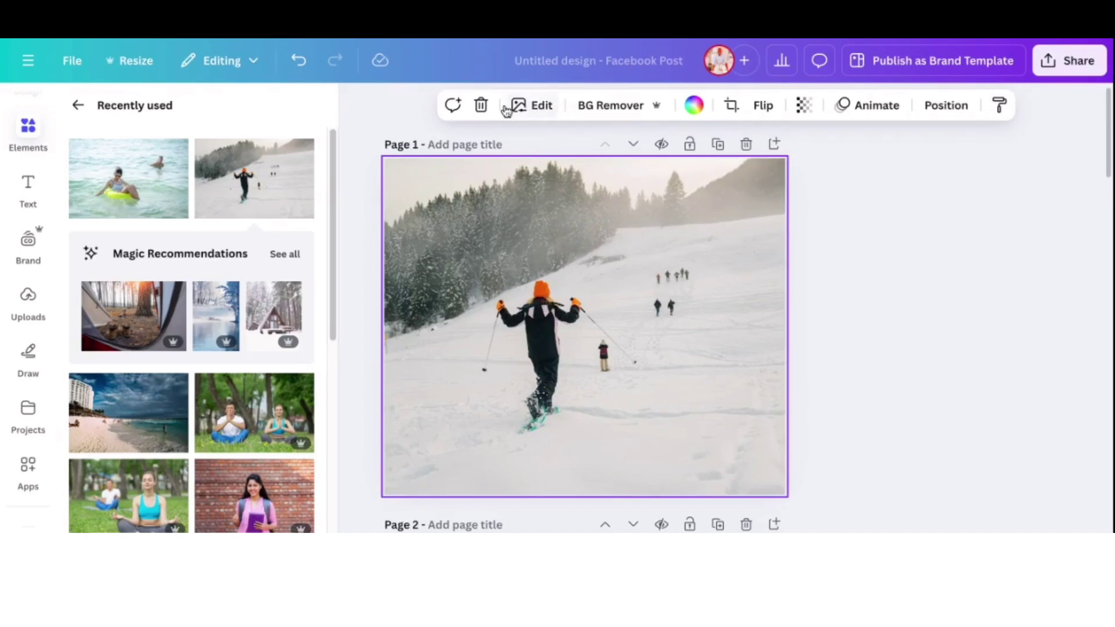
{"action": "left_click", "coordinate": [536, 110]}
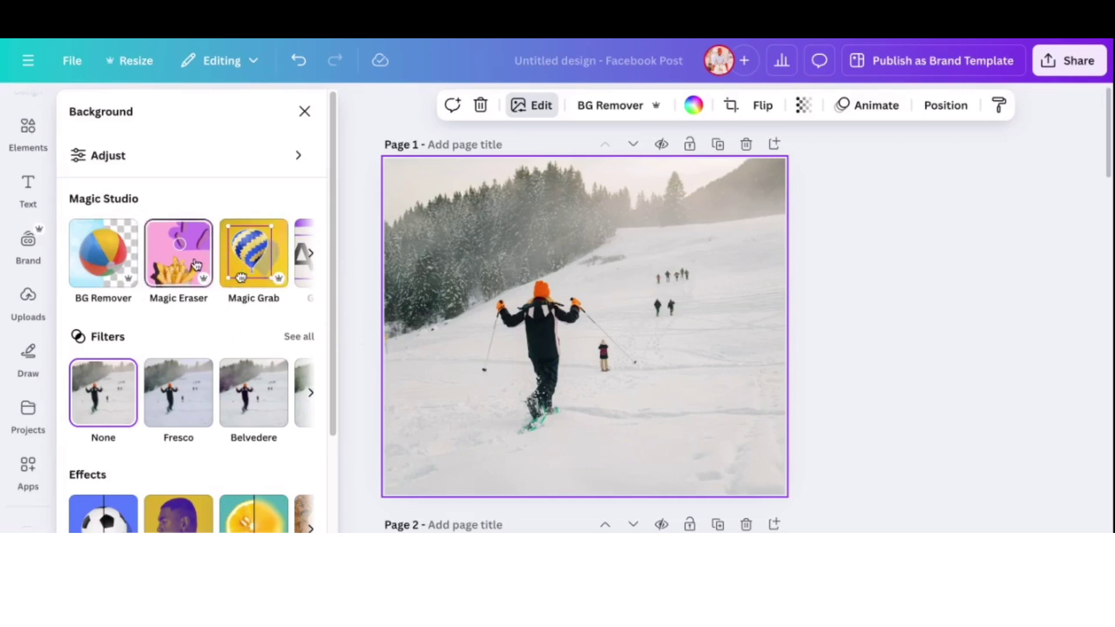
{"action": "scroll", "coordinate": [261, 253], "scroll_direction": "right", "scroll_amount": 2}
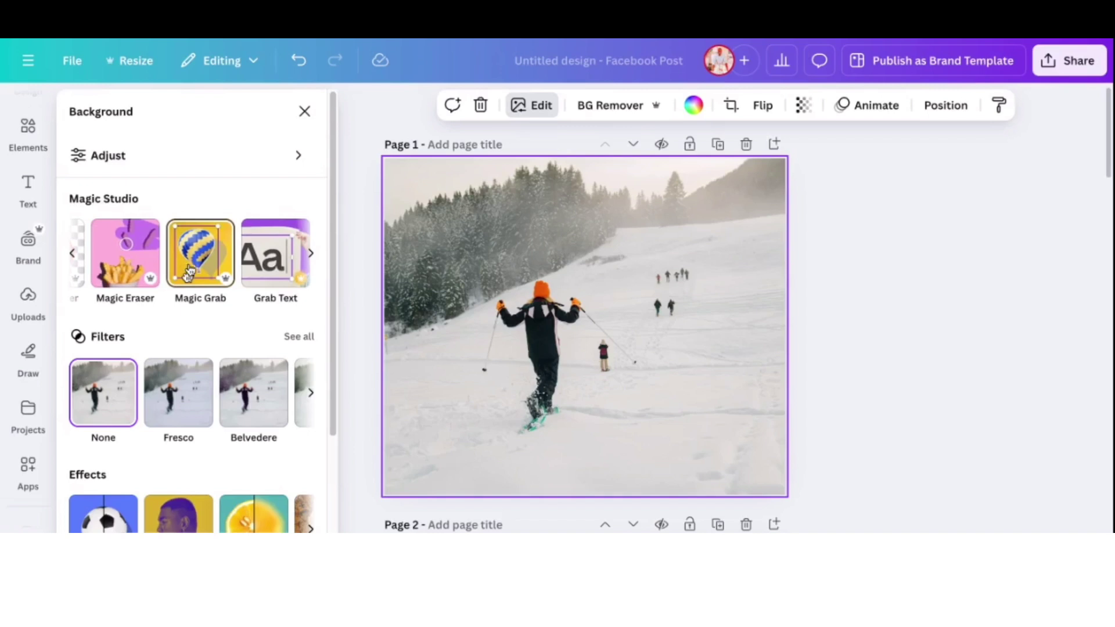
{"action": "scroll", "coordinate": [191, 265], "scroll_direction": "left", "scroll_amount": 2}
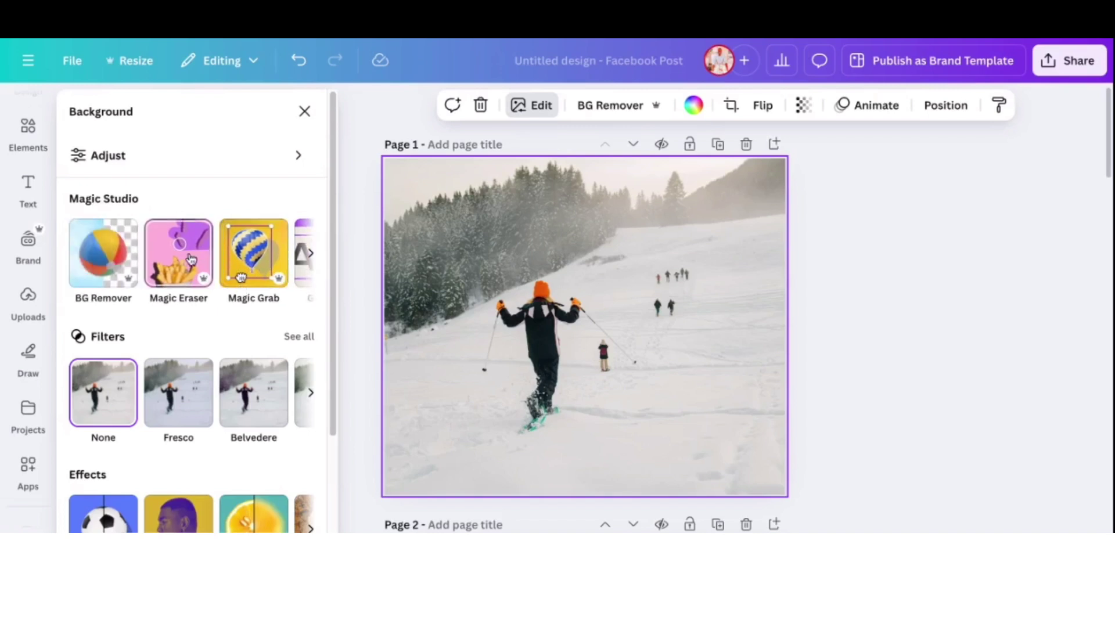
{"action": "scroll", "coordinate": [191, 259], "scroll_direction": "right", "scroll_amount": 1}
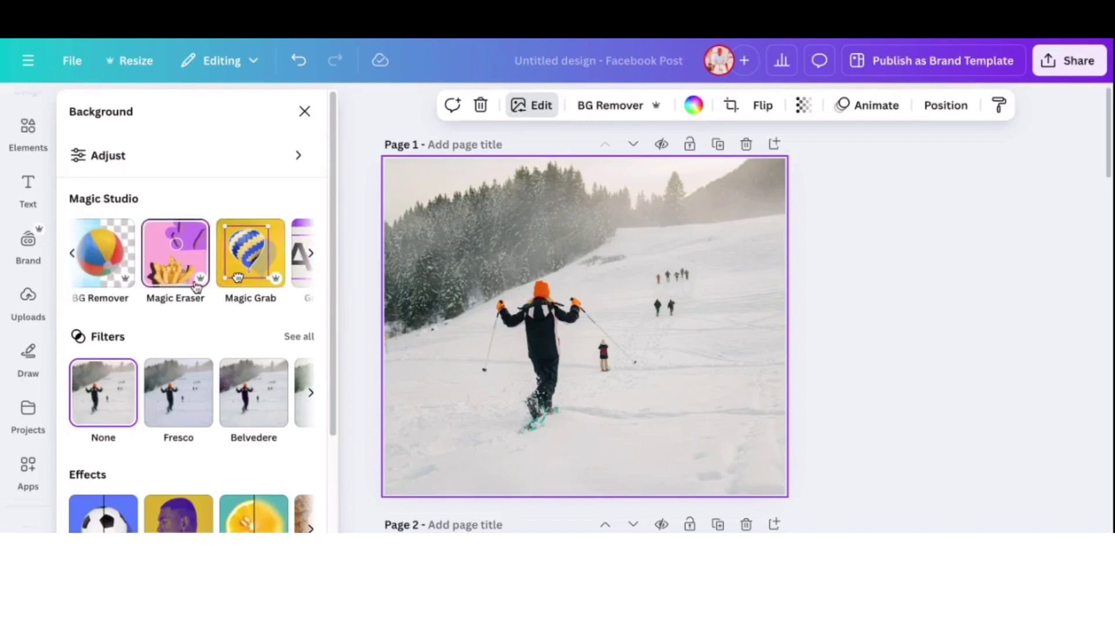
{"action": "left_click", "coordinate": [245, 258]}
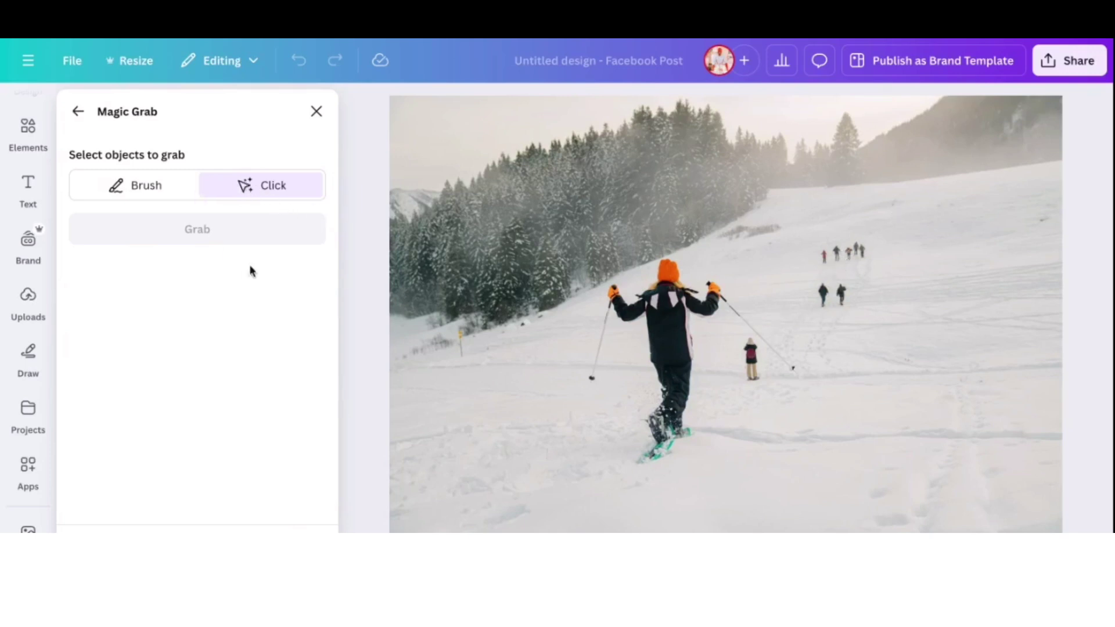
{"action": "left_click", "coordinate": [752, 366]}
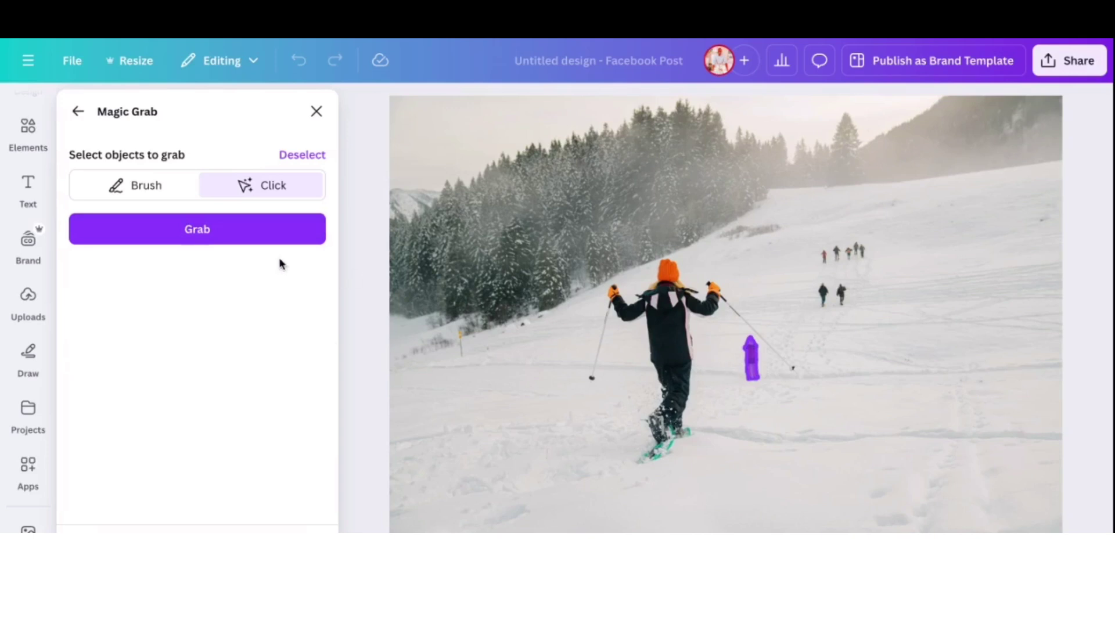
{"action": "left_click", "coordinate": [184, 234]}
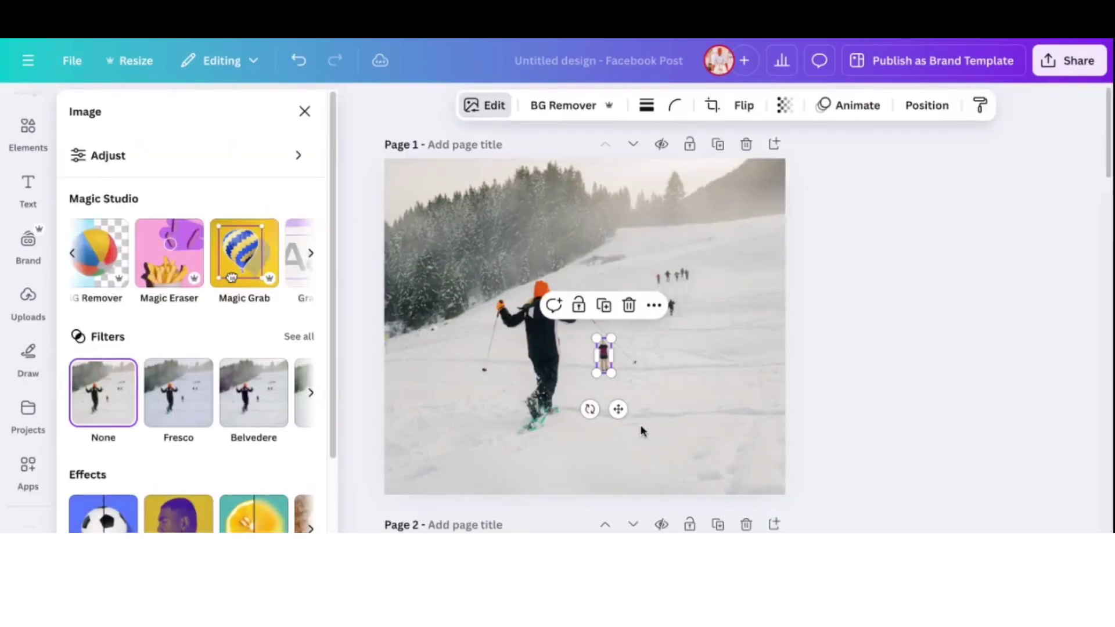
Step: Drag the grabbed child figure to the right, then delete it with the trash icon
{"action": "left_click_drag", "start_coordinate": [619, 410], "coordinate": [711, 410]}
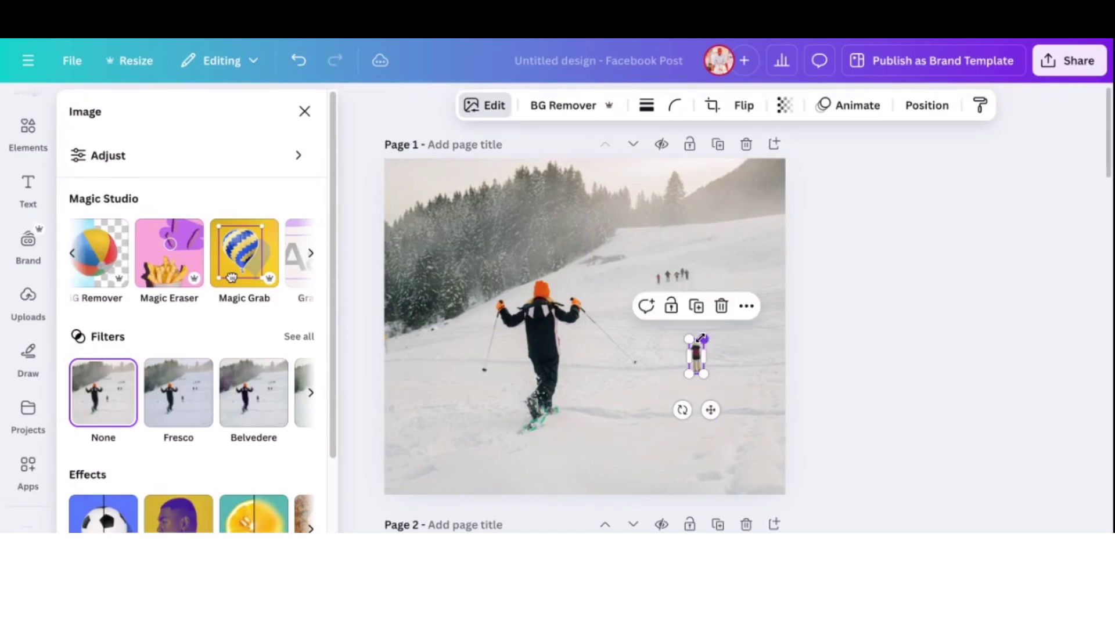
{"action": "left_click", "coordinate": [722, 307]}
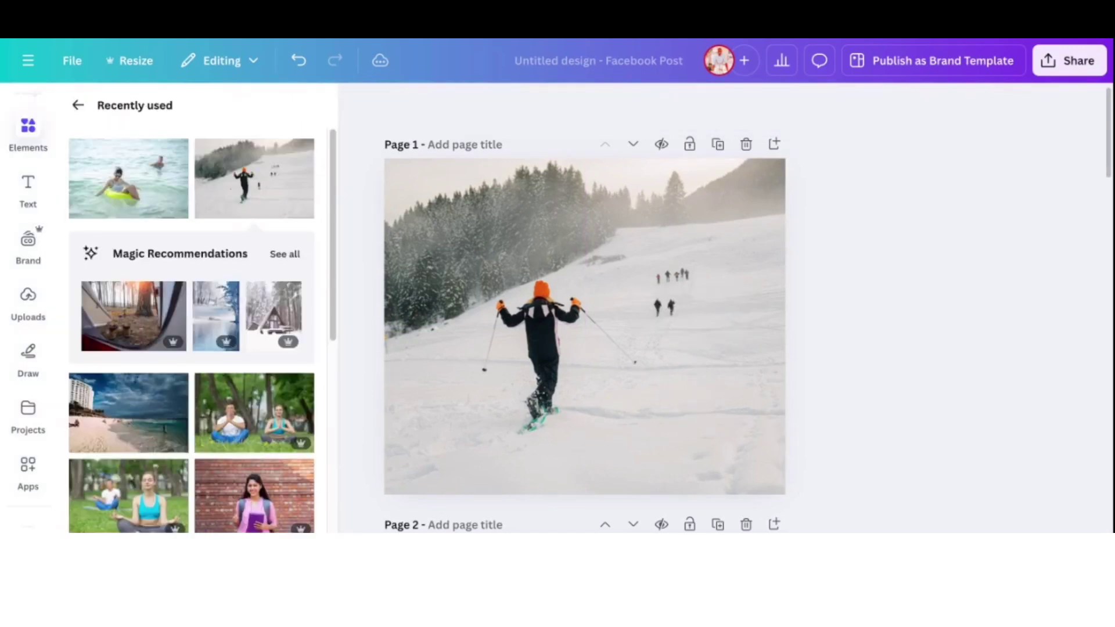
{"action": "scroll", "coordinate": [768, 487], "scroll_direction": "up", "scroll_amount": 3}
{"action": "scroll", "coordinate": [788, 404], "scroll_direction": "down", "scroll_amount": 3}
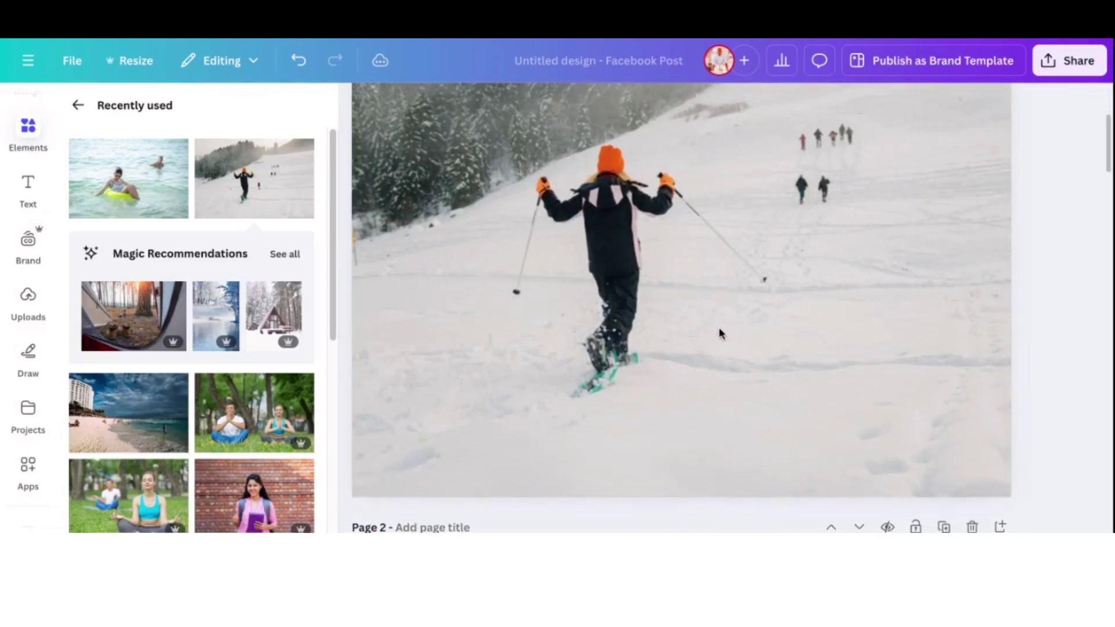
{"action": "scroll", "coordinate": [719, 333], "scroll_direction": "up", "scroll_amount": 2}
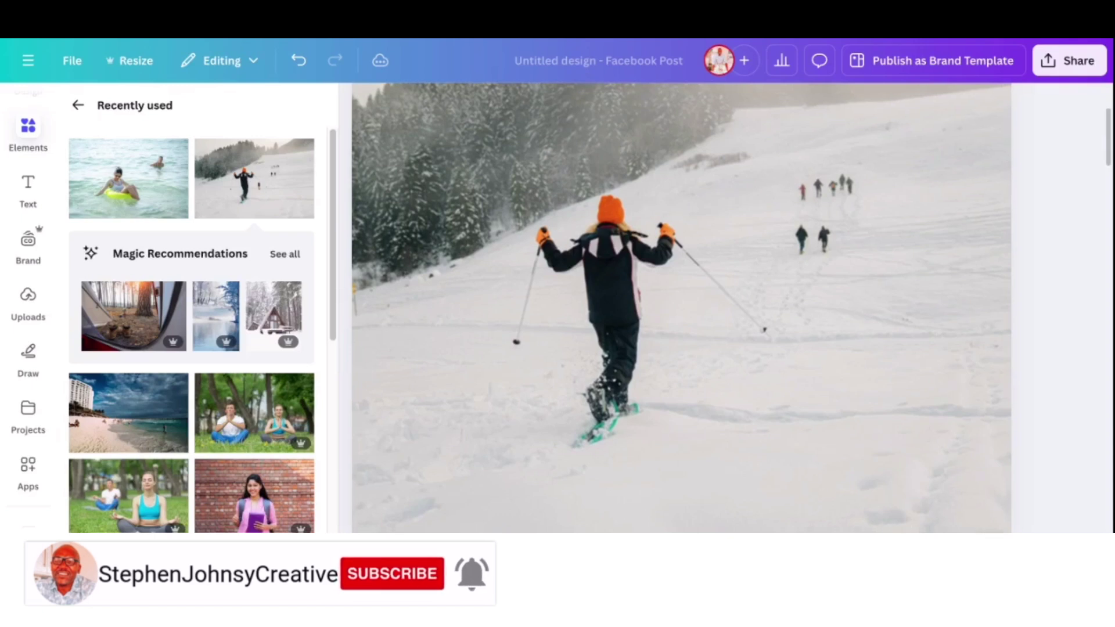
{"action": "scroll", "coordinate": [655, 350], "scroll_direction": "down", "scroll_amount": 3}
{"action": "scroll", "coordinate": [655, 350], "scroll_direction": "right", "scroll_amount": 2}
{"action": "scroll", "coordinate": [636, 331], "scroll_direction": "up", "scroll_amount": 1}
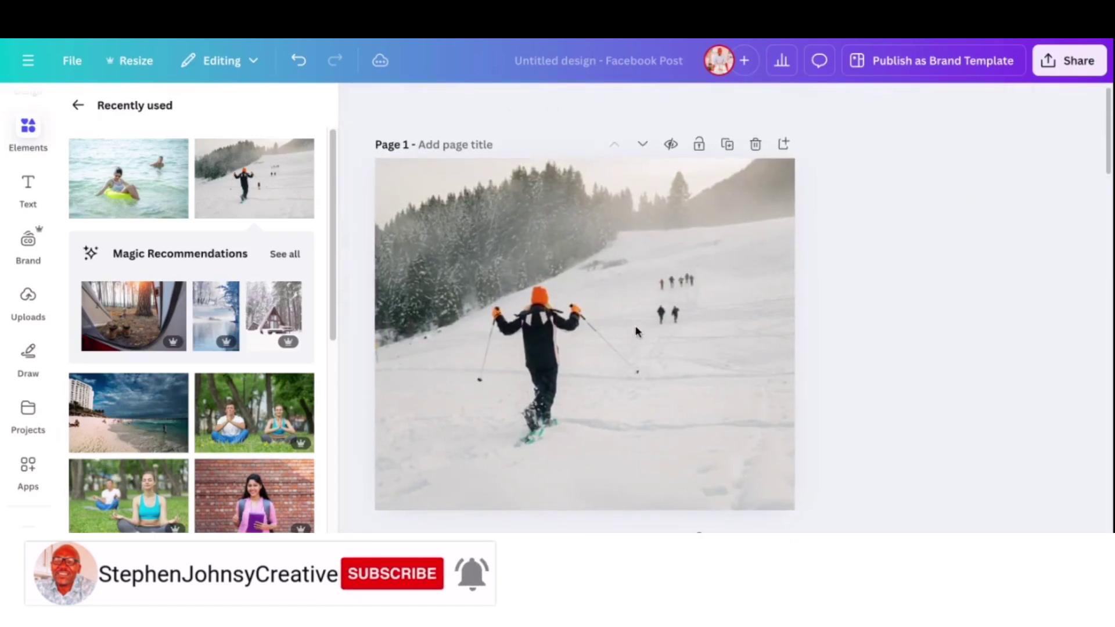
{"action": "mouse_move", "coordinate": [358, 102]}
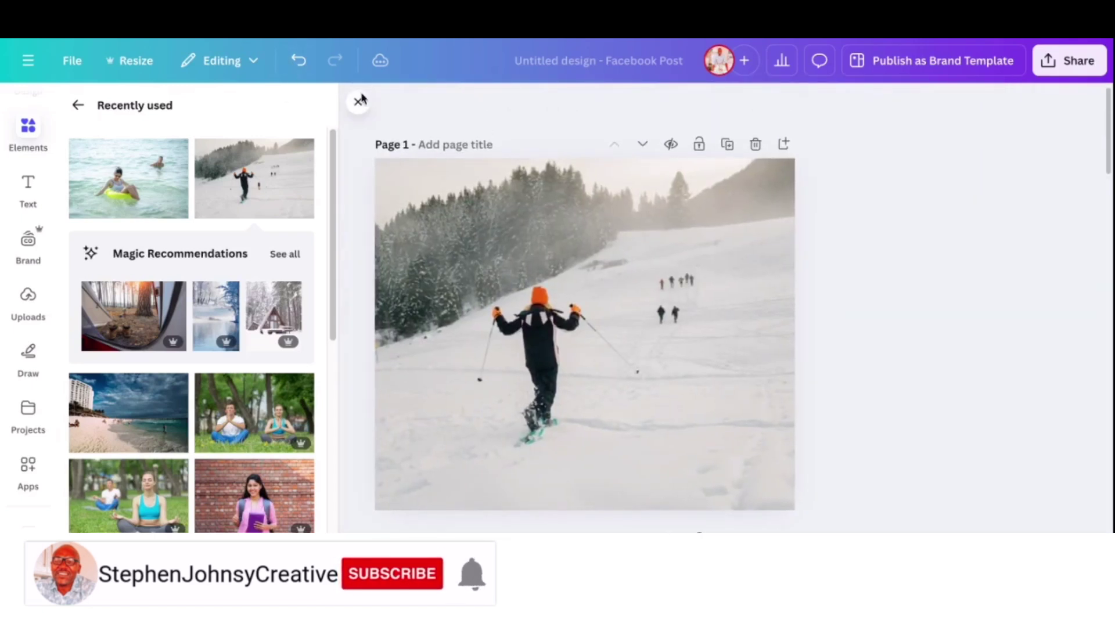
Step: Undo the grab changes to restore the child, then open Magic Eraser on the photo
{"action": "left_click", "coordinate": [298, 59]}
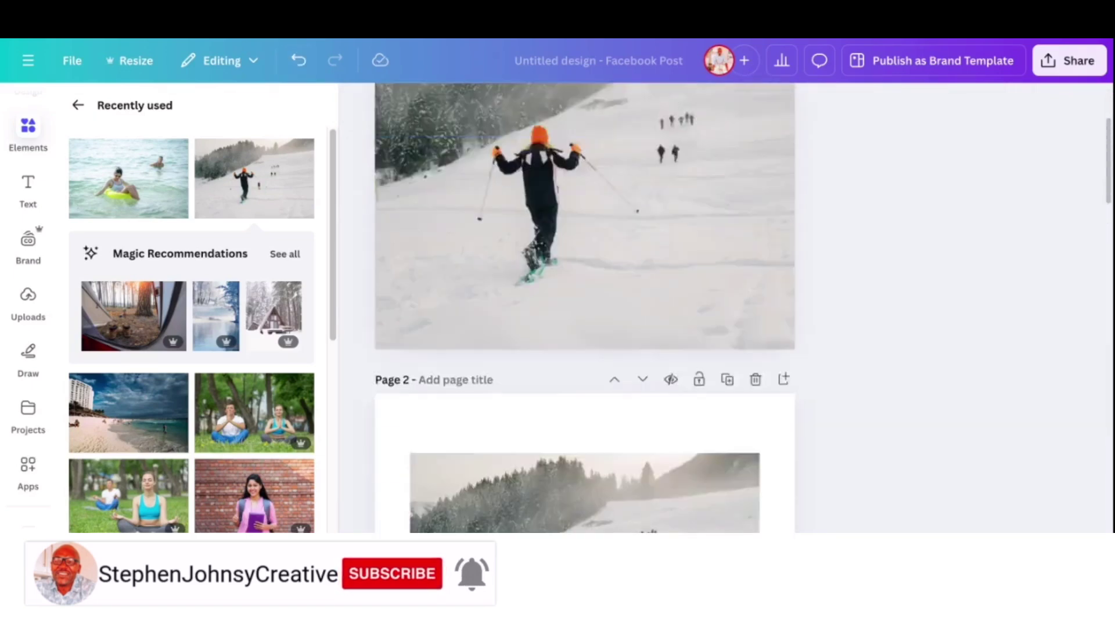
{"action": "scroll", "coordinate": [623, 315], "scroll_direction": "up", "scroll_amount": 3}
{"action": "left_click", "coordinate": [299, 63]}
{"action": "left_click", "coordinate": [301, 63]}
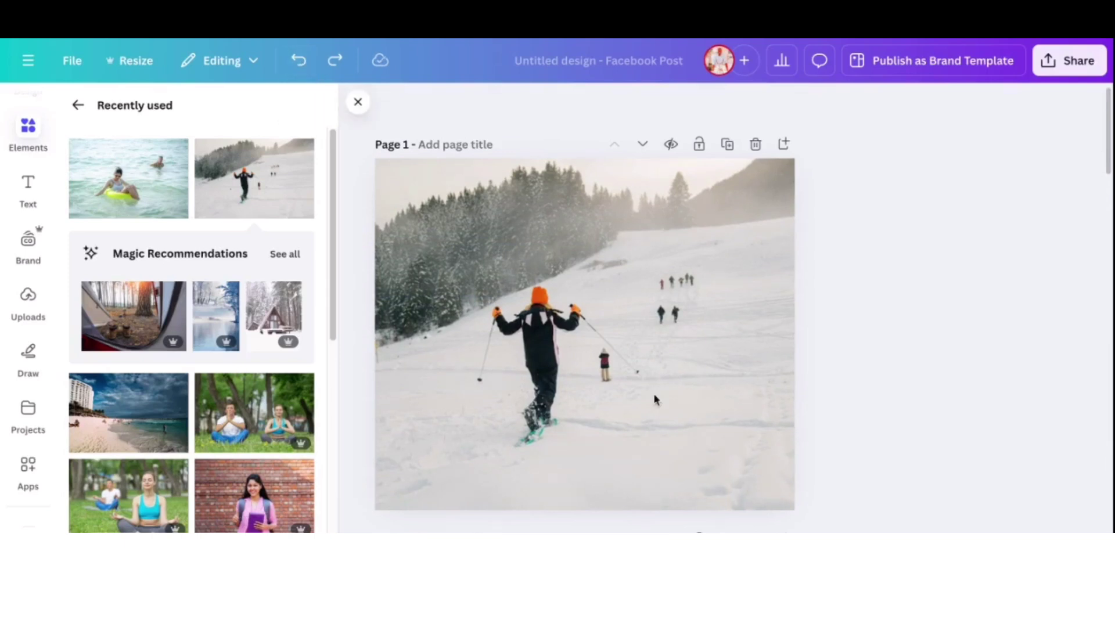
{"action": "scroll", "coordinate": [654, 383], "scroll_direction": "down", "scroll_amount": 1}
{"action": "scroll", "coordinate": [650, 364], "scroll_direction": "up", "scroll_amount": 1}
{"action": "key", "text": "ctrl+z"}
{"action": "left_click", "coordinate": [508, 238]}
{"action": "key", "text": "ctrl+y"}
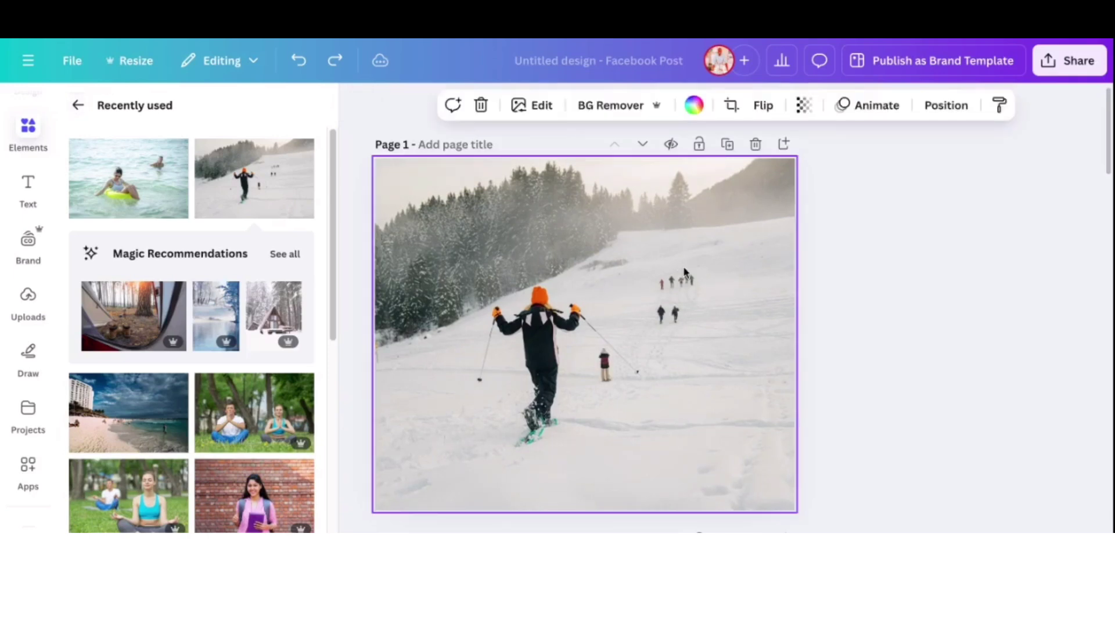
{"action": "left_click", "coordinate": [531, 106]}
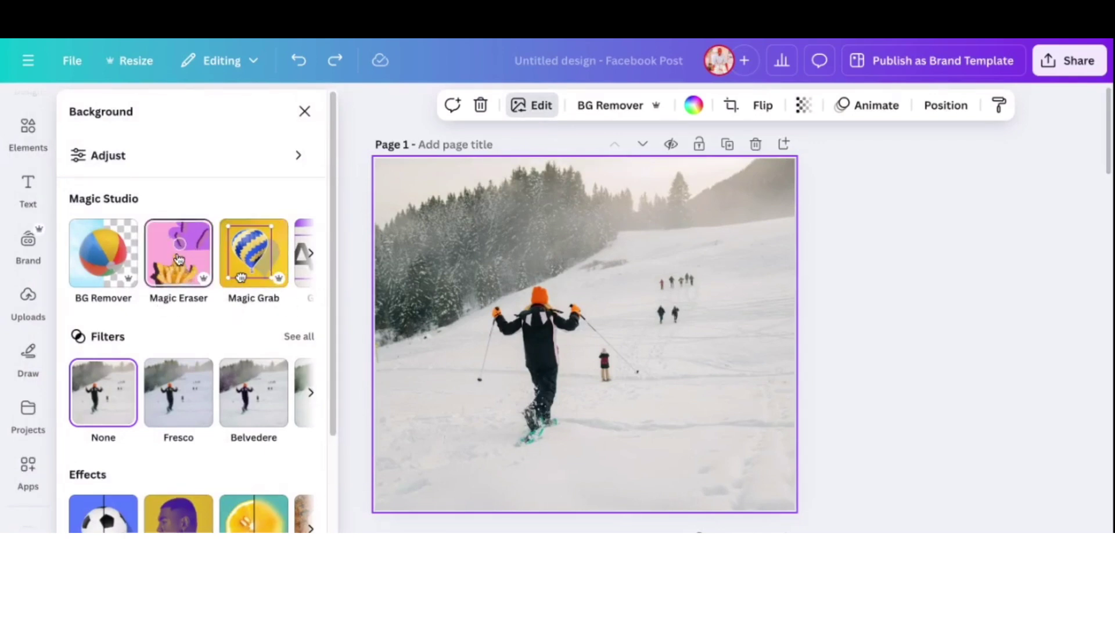
{"action": "left_click", "coordinate": [178, 259]}
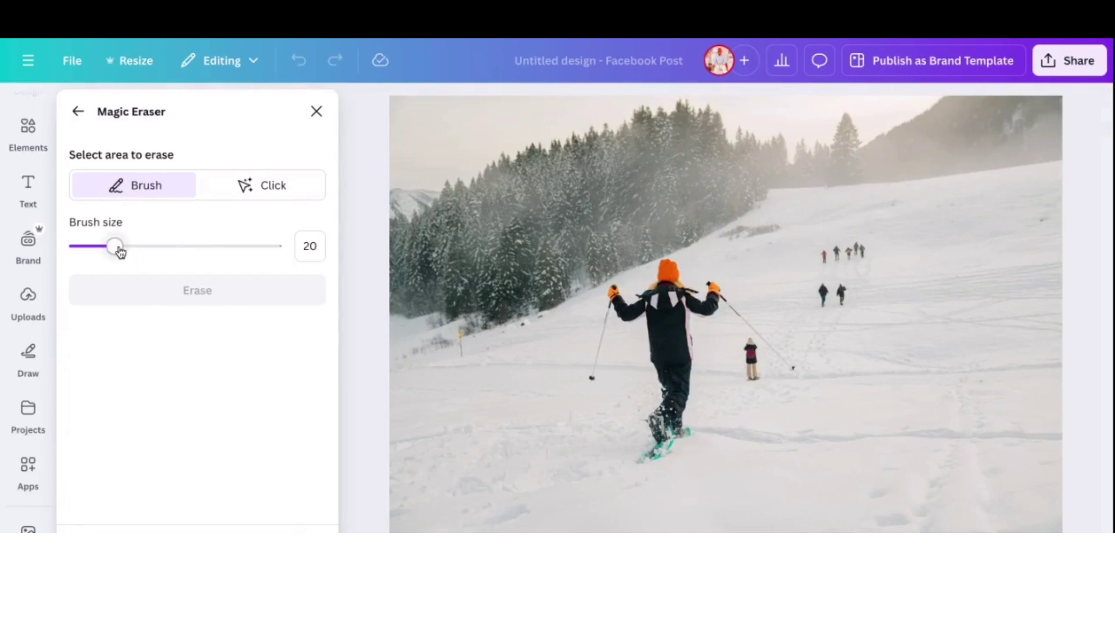
Step: Set the Magic Eraser brush to 12, paint over the small child, and erase it
{"action": "mouse_move", "coordinate": [117, 251]}
{"action": "left_mouse_down"}
{"action": "mouse_move", "coordinate": [216, 252]}
{"action": "mouse_move", "coordinate": [201, 254]}
{"action": "left_mouse_up"}
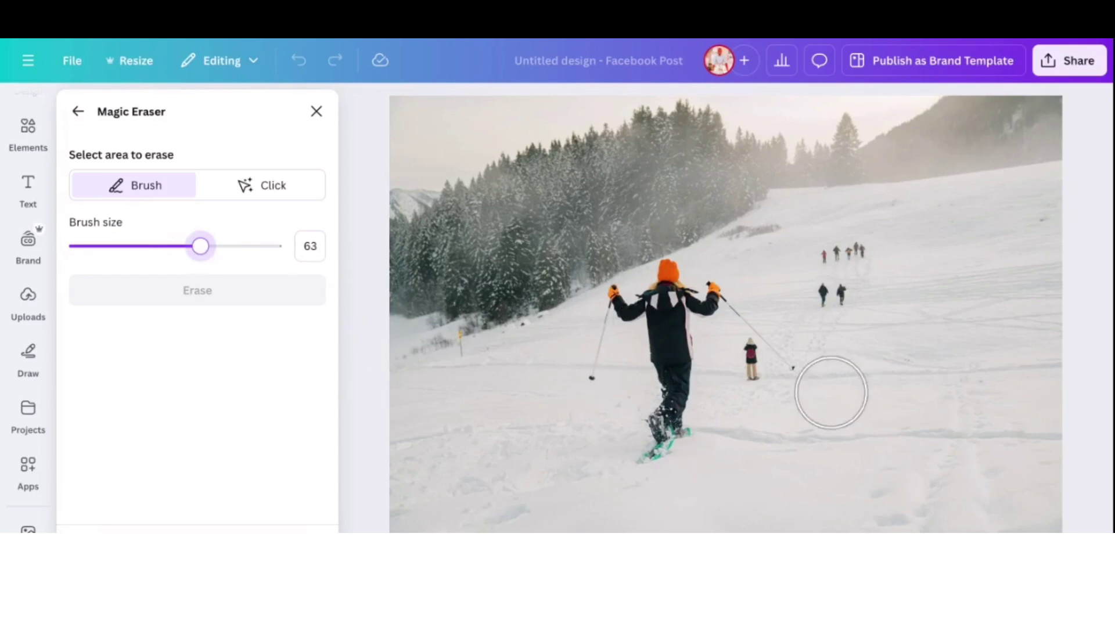
{"action": "left_click_drag", "start_coordinate": [200, 246], "coordinate": [96, 256]}
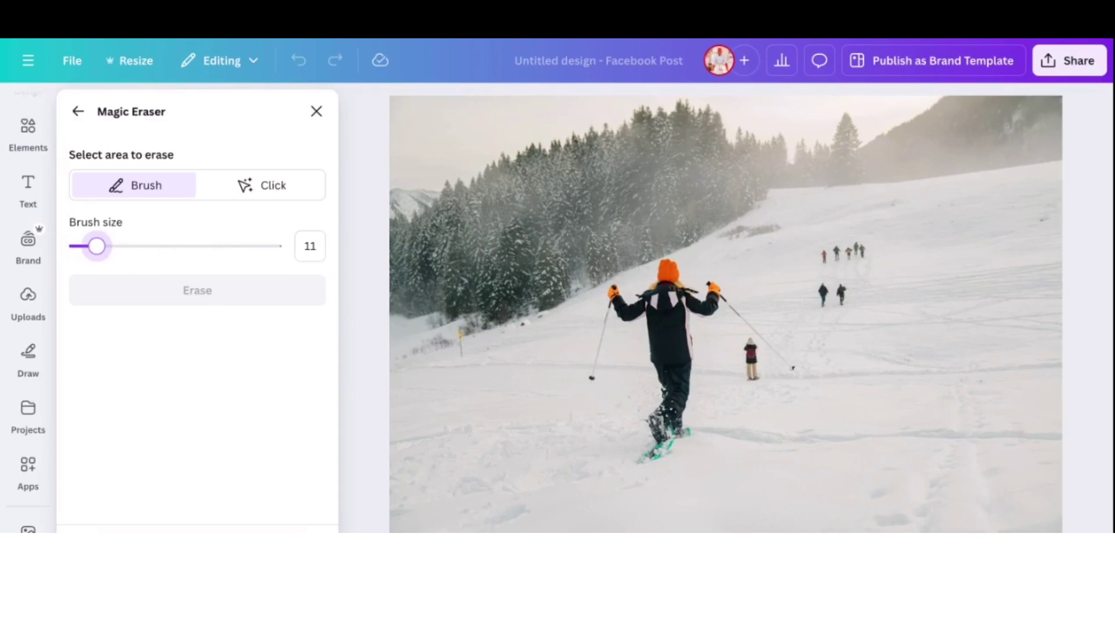
{"action": "scroll", "coordinate": [726, 328], "scroll_direction": "up", "scroll_amount": 3}
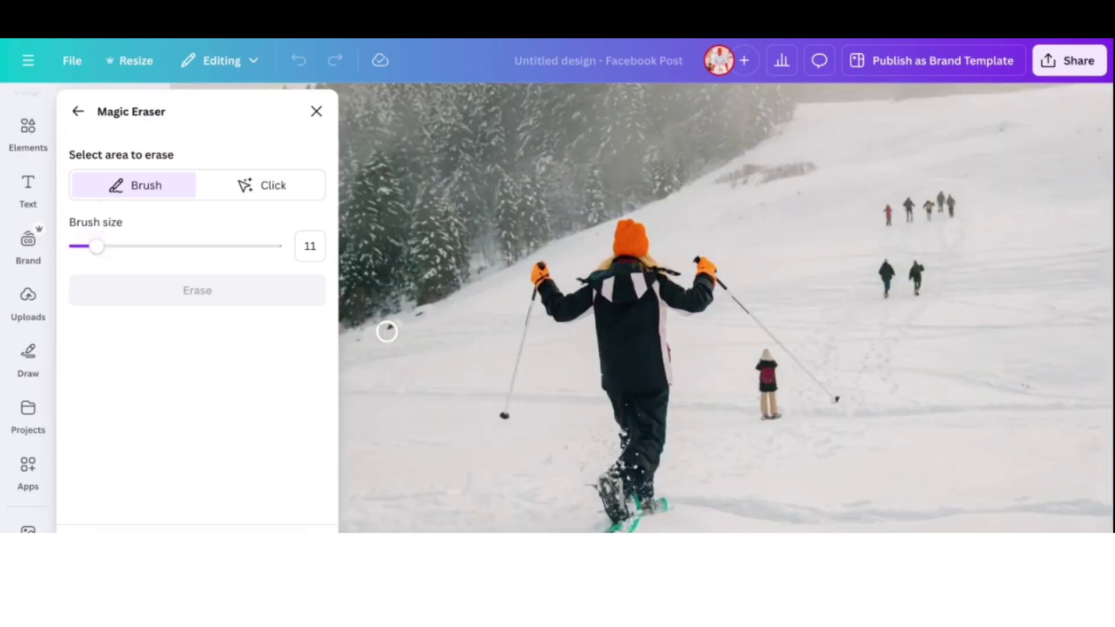
{"action": "left_click_drag", "start_coordinate": [96, 247], "coordinate": [100, 251]}
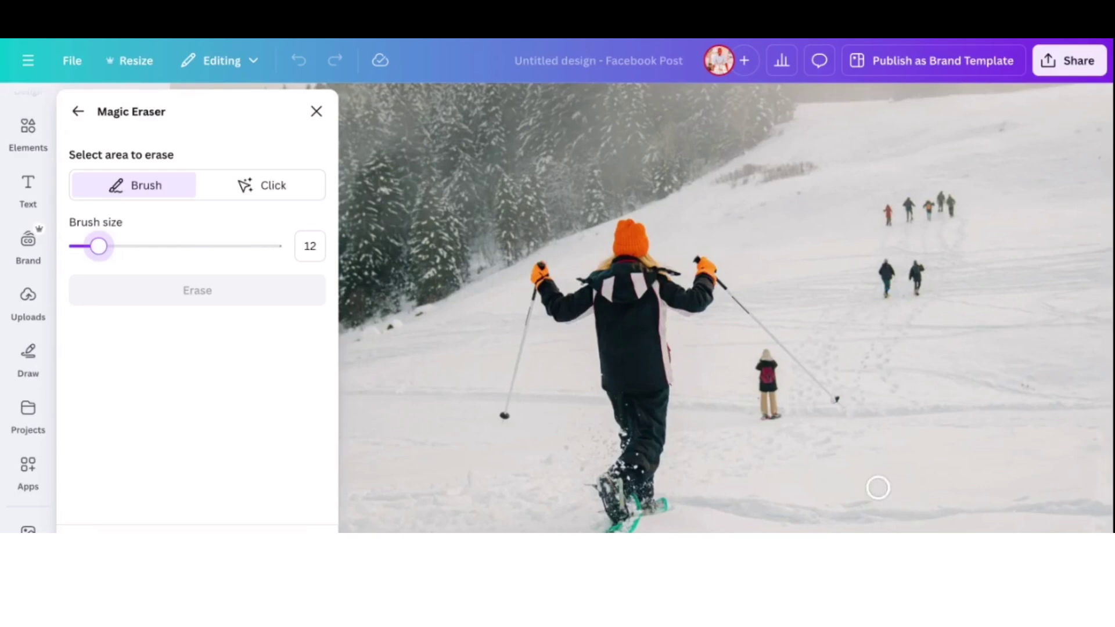
{"action": "mouse_move", "coordinate": [766, 358]}
{"action": "left_mouse_down"}
{"action": "mouse_move", "coordinate": [766, 411]}
{"action": "mouse_move", "coordinate": [772, 375]}
{"action": "left_mouse_up"}
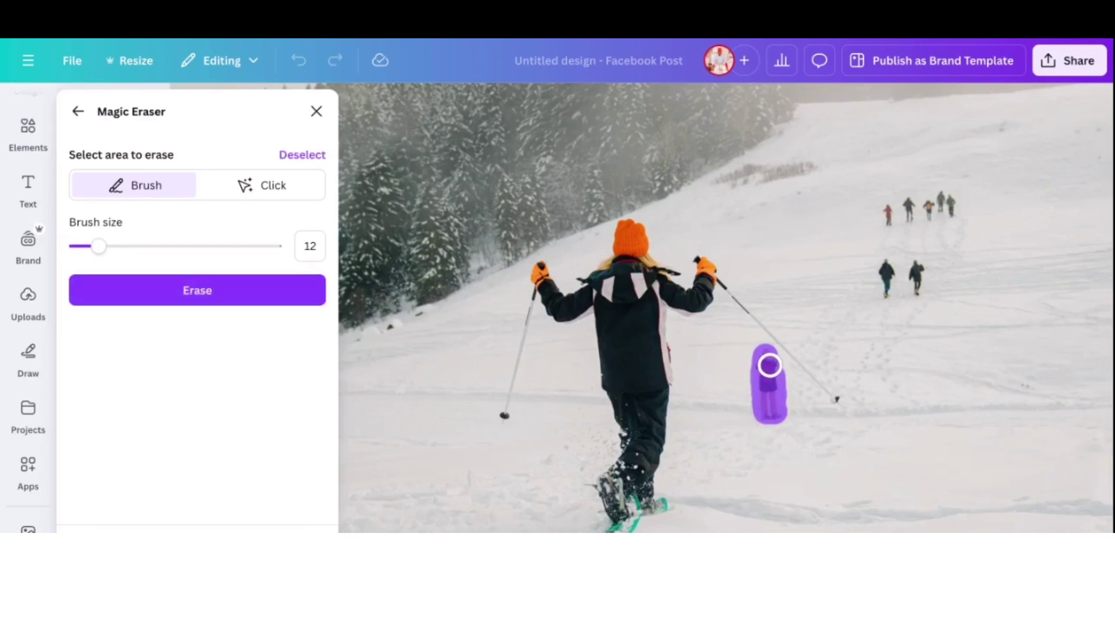
{"action": "scroll", "coordinate": [769, 372], "scroll_direction": "up", "scroll_amount": 1}
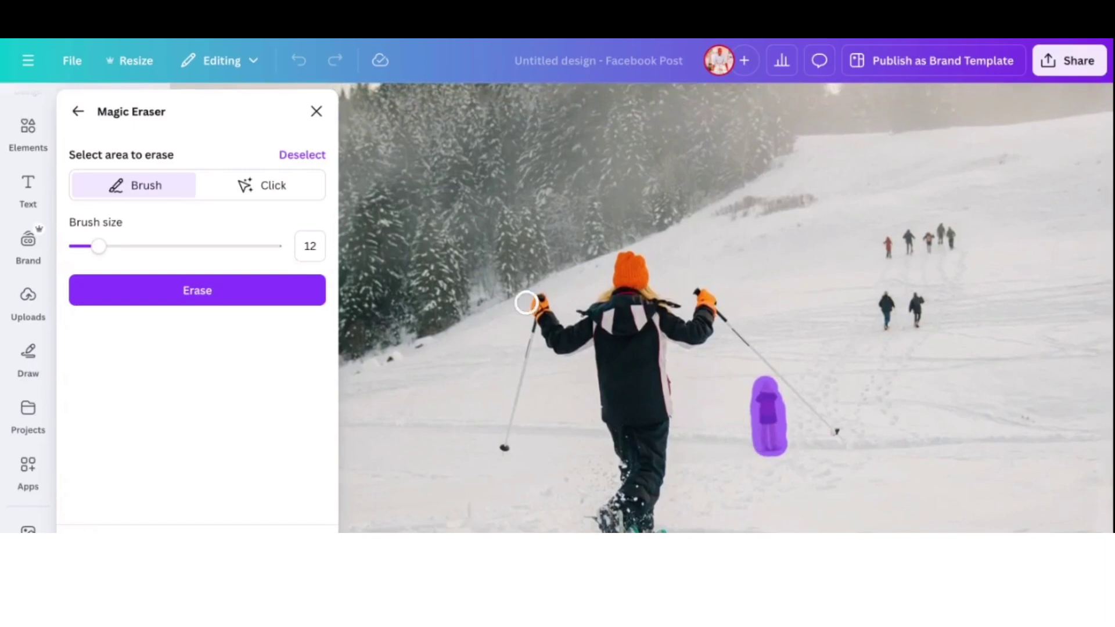
{"action": "left_click", "coordinate": [285, 293]}
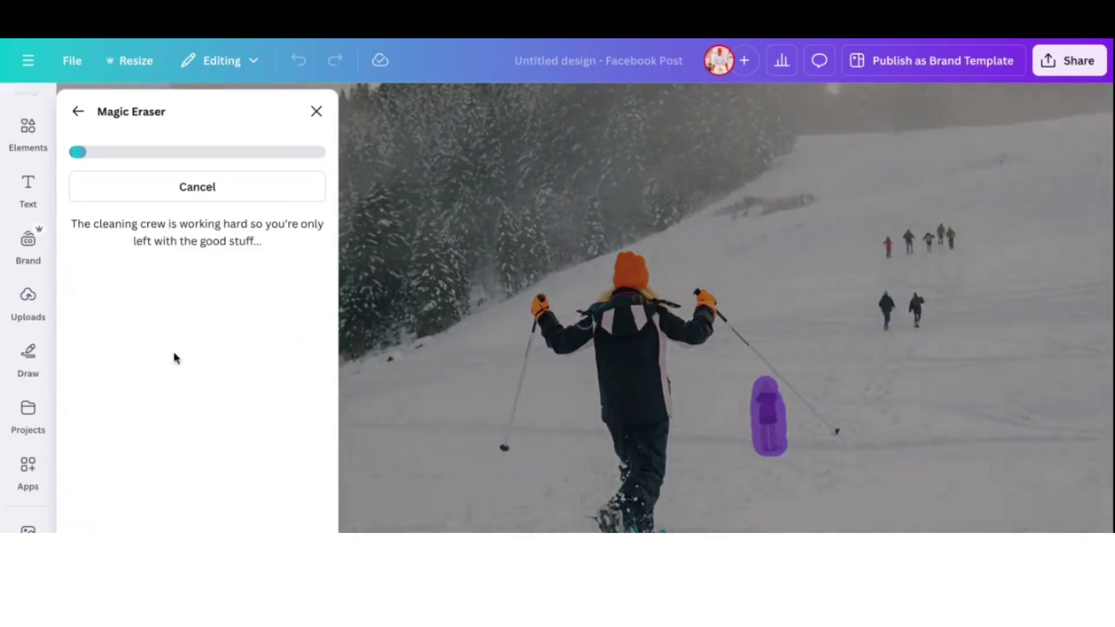
Step: Wait for Magic Eraser to finish removing the child from the snow
{"action": "scroll", "coordinate": [662, 372], "scroll_direction": "down", "scroll_amount": 1}
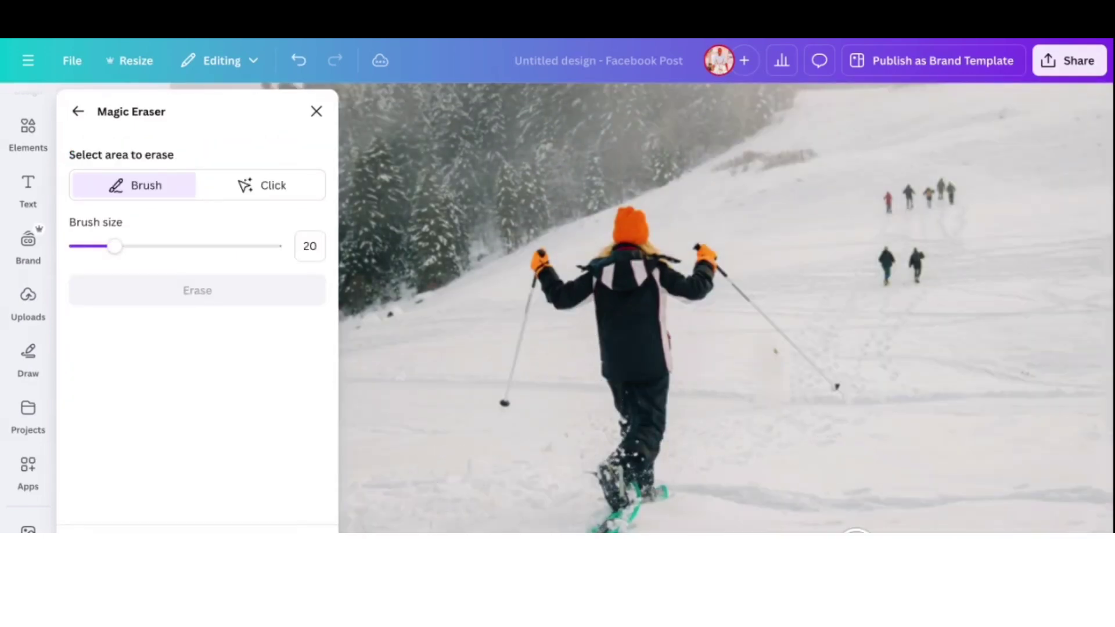
Step: Zoom in, set the brush to 11, and erase the smudge beside the right ski pole
{"action": "key", "text": "ctrl+plus"}
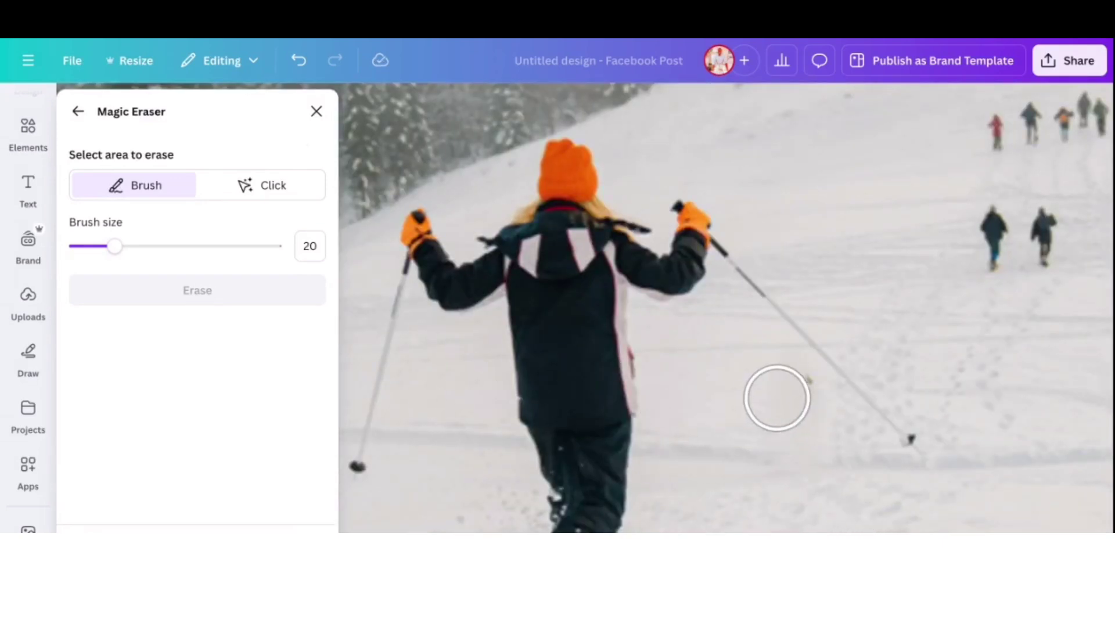
{"action": "left_click_drag", "start_coordinate": [116, 246], "coordinate": [96, 248]}
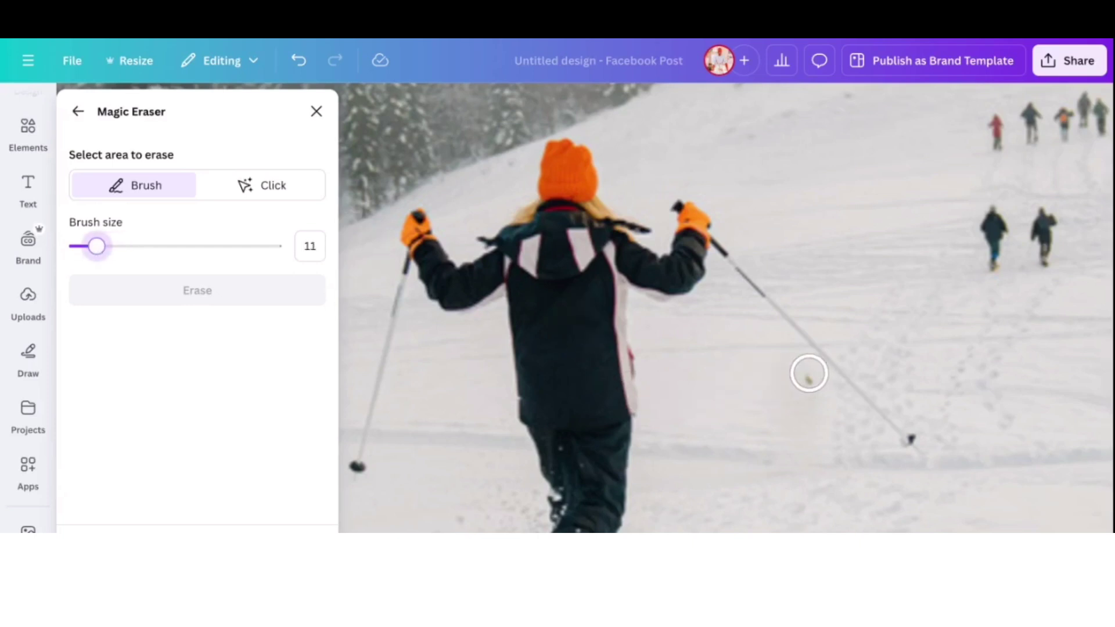
{"action": "left_click_drag", "start_coordinate": [801, 374], "coordinate": [821, 431]}
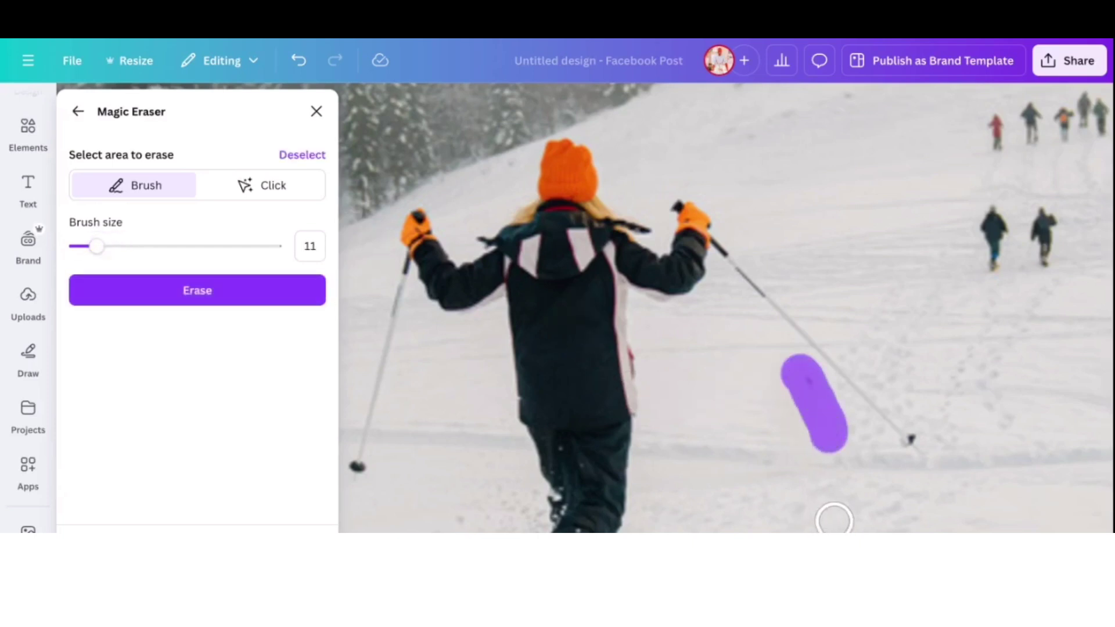
{"action": "left_click", "coordinate": [226, 288]}
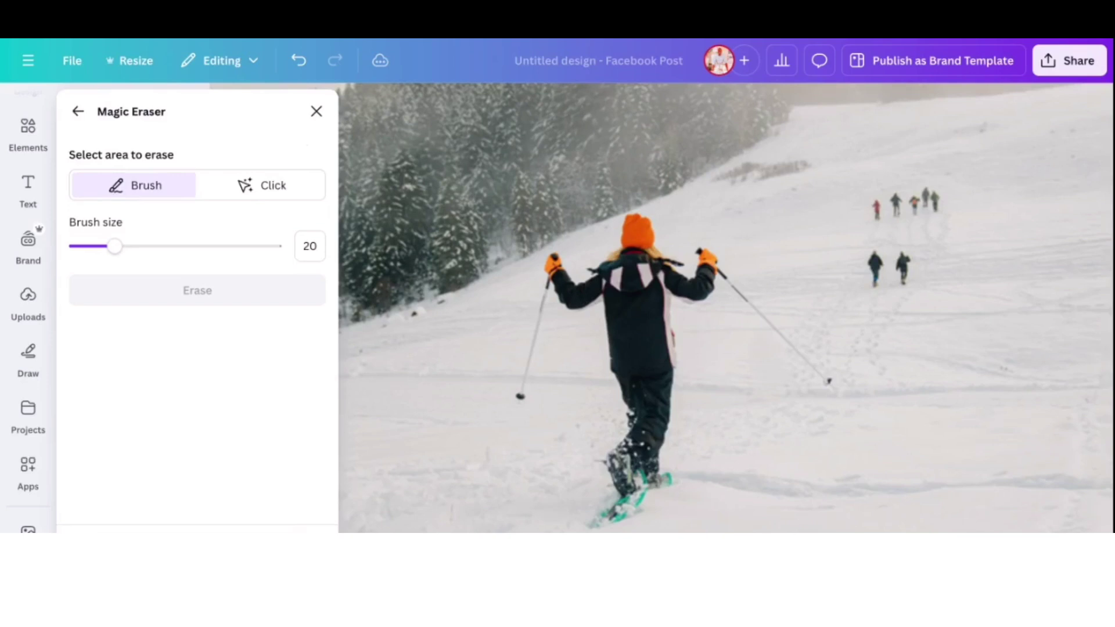
{"action": "scroll", "coordinate": [726, 308], "scroll_direction": "down", "scroll_amount": 5}
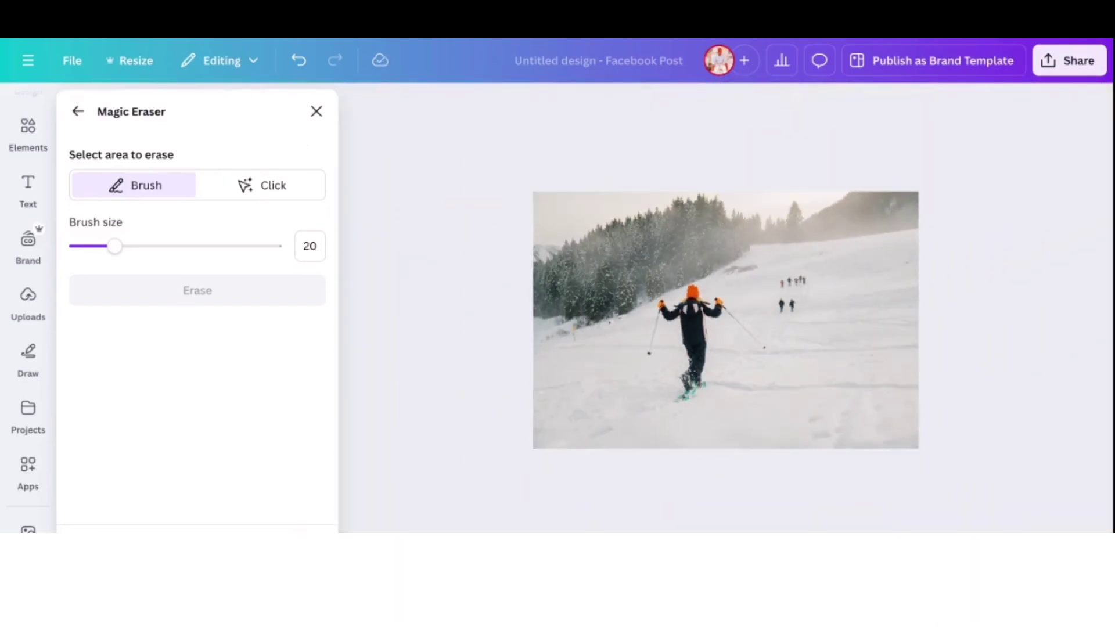
{"action": "scroll", "coordinate": [726, 319], "scroll_direction": "up", "scroll_amount": 2}
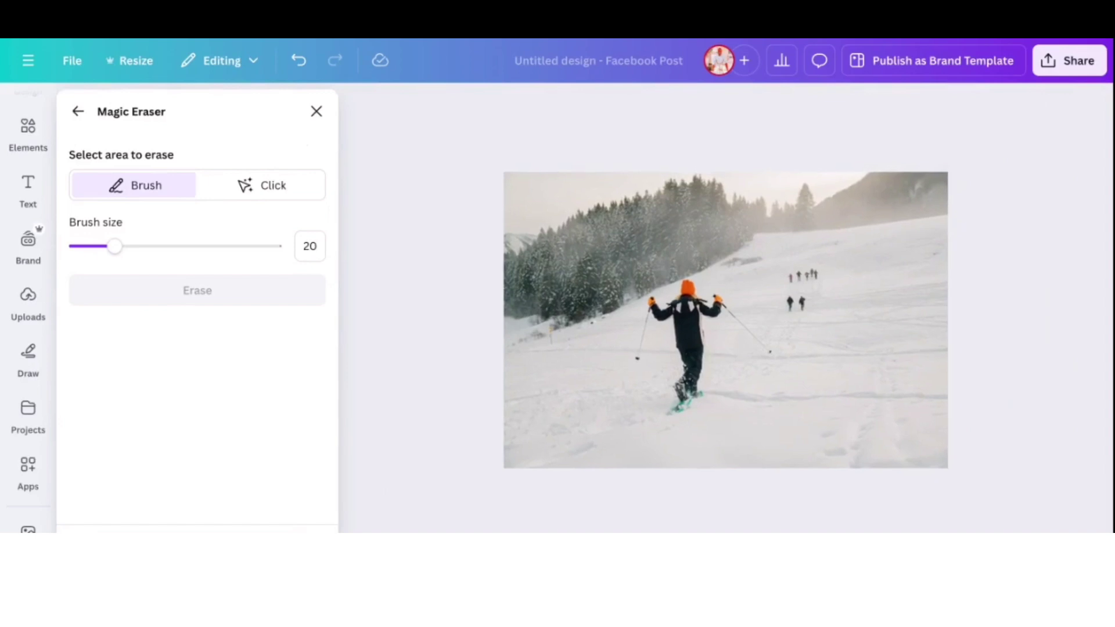